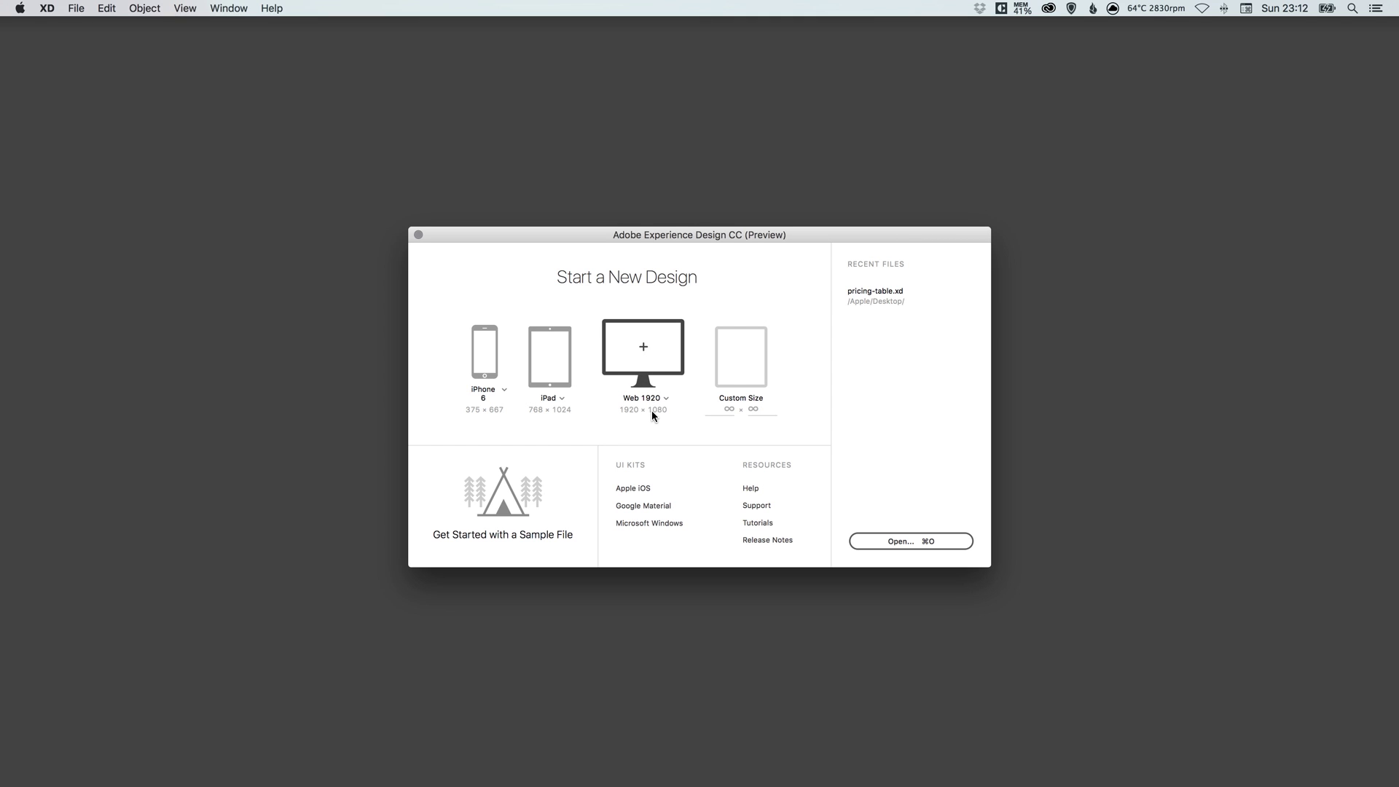
# Step: Create a new document from the Web 1920 (1920 × 1080) artboard preset
pyautogui.click(644, 355)
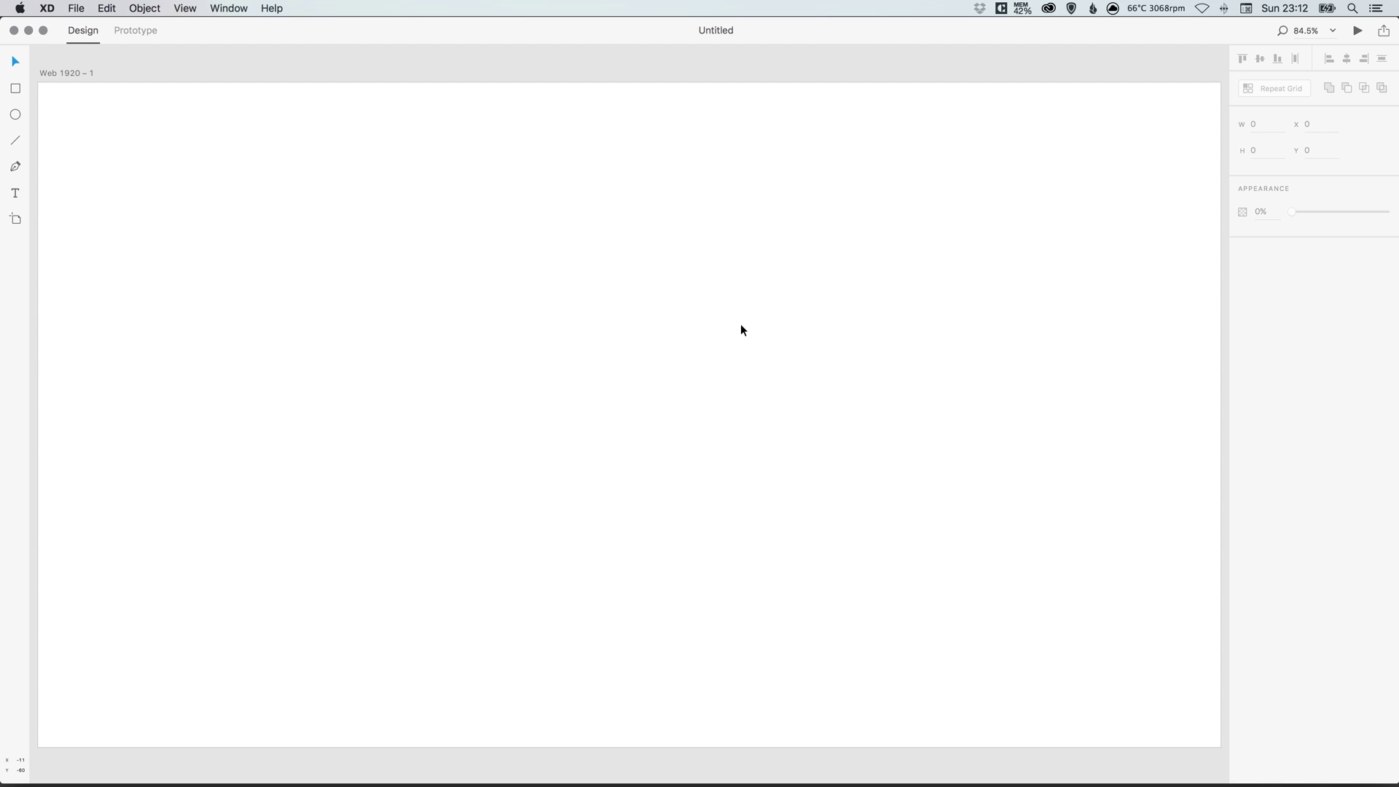
# Step: Draw a 1170 × 1080 container rectangle and place it at X 375, Y 0
pyautogui.click(16, 90)
pyautogui.moveTo(402, 167); pyautogui.dragTo(811, 563)
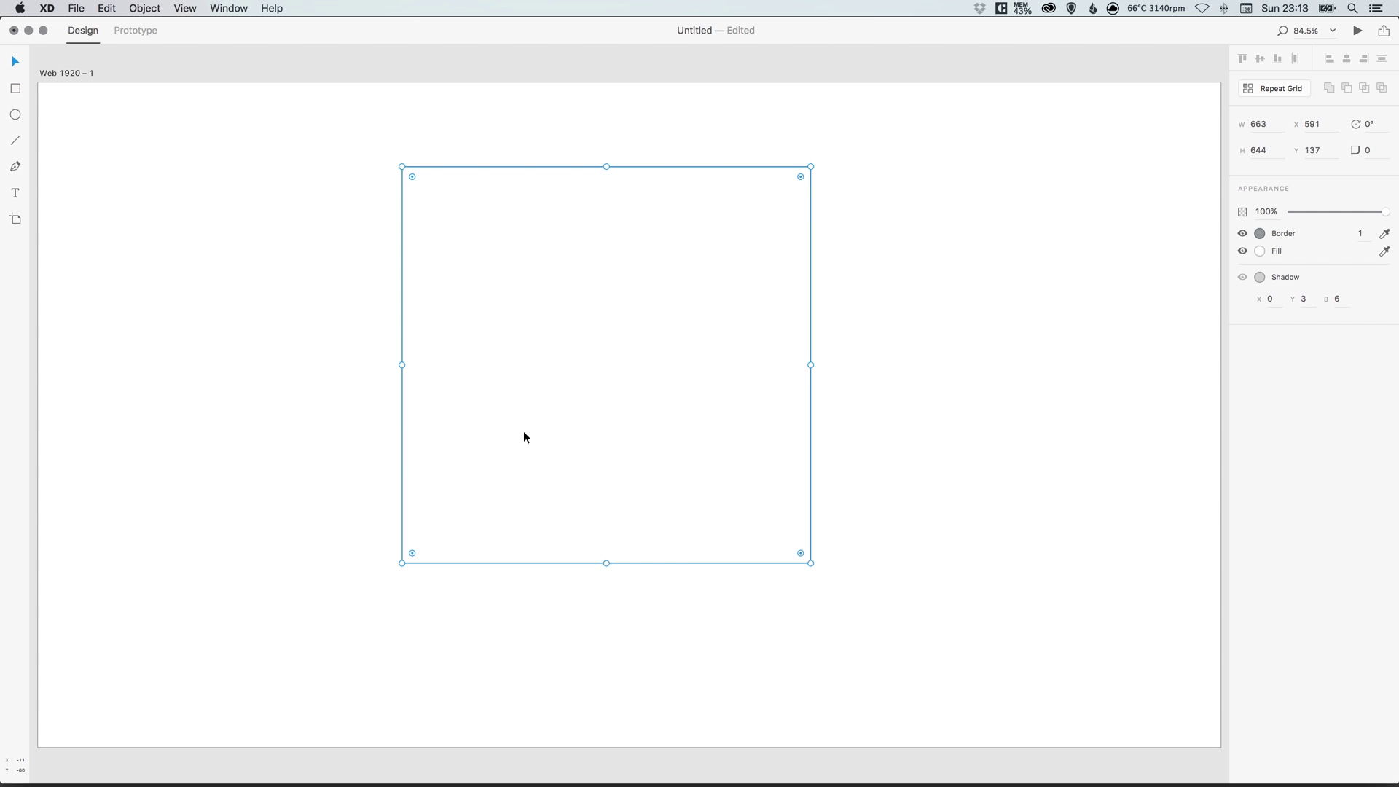
pyautogui.click(1272, 124)
pyautogui.write('1170')
pyautogui.press('Return')
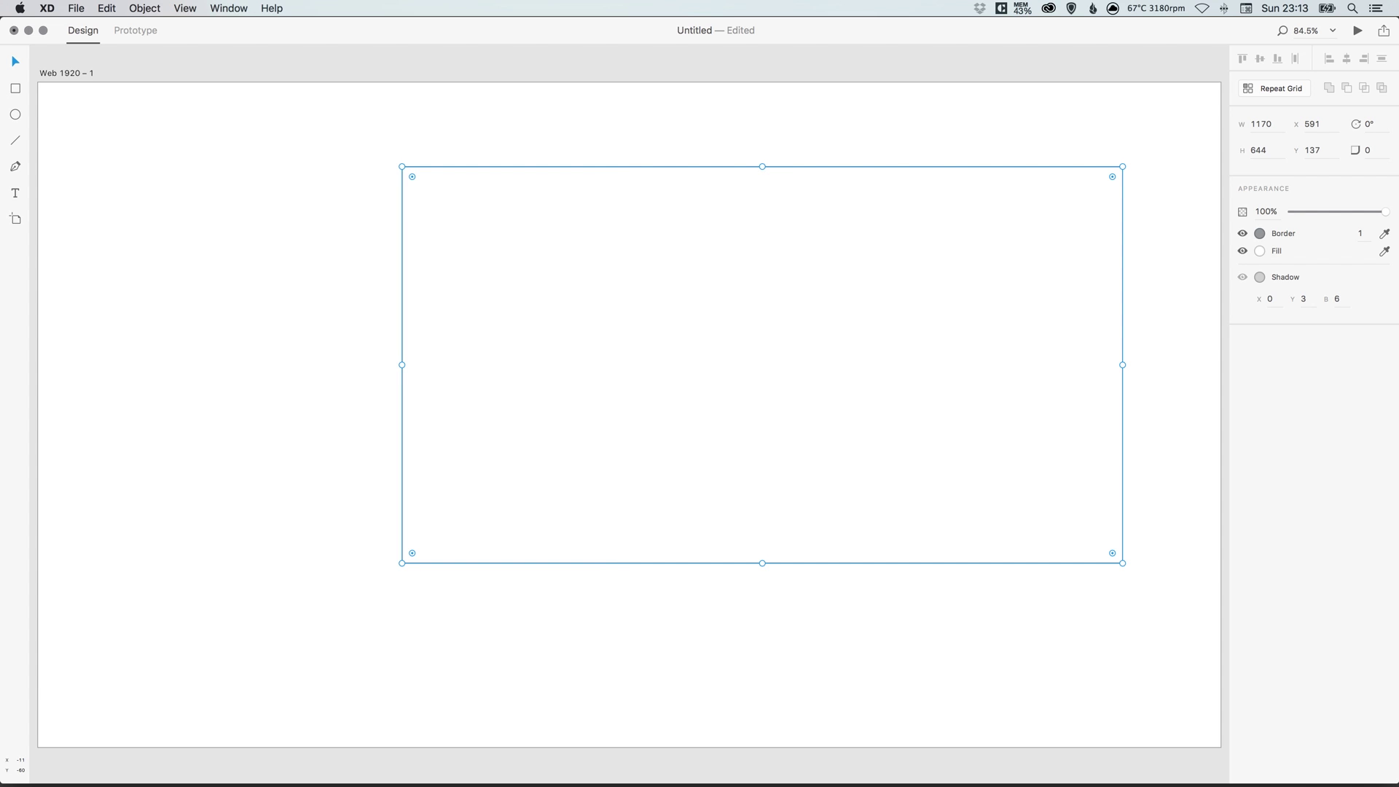
pyautogui.click(1243, 150)
pyautogui.write('1080')
pyautogui.press('Return')
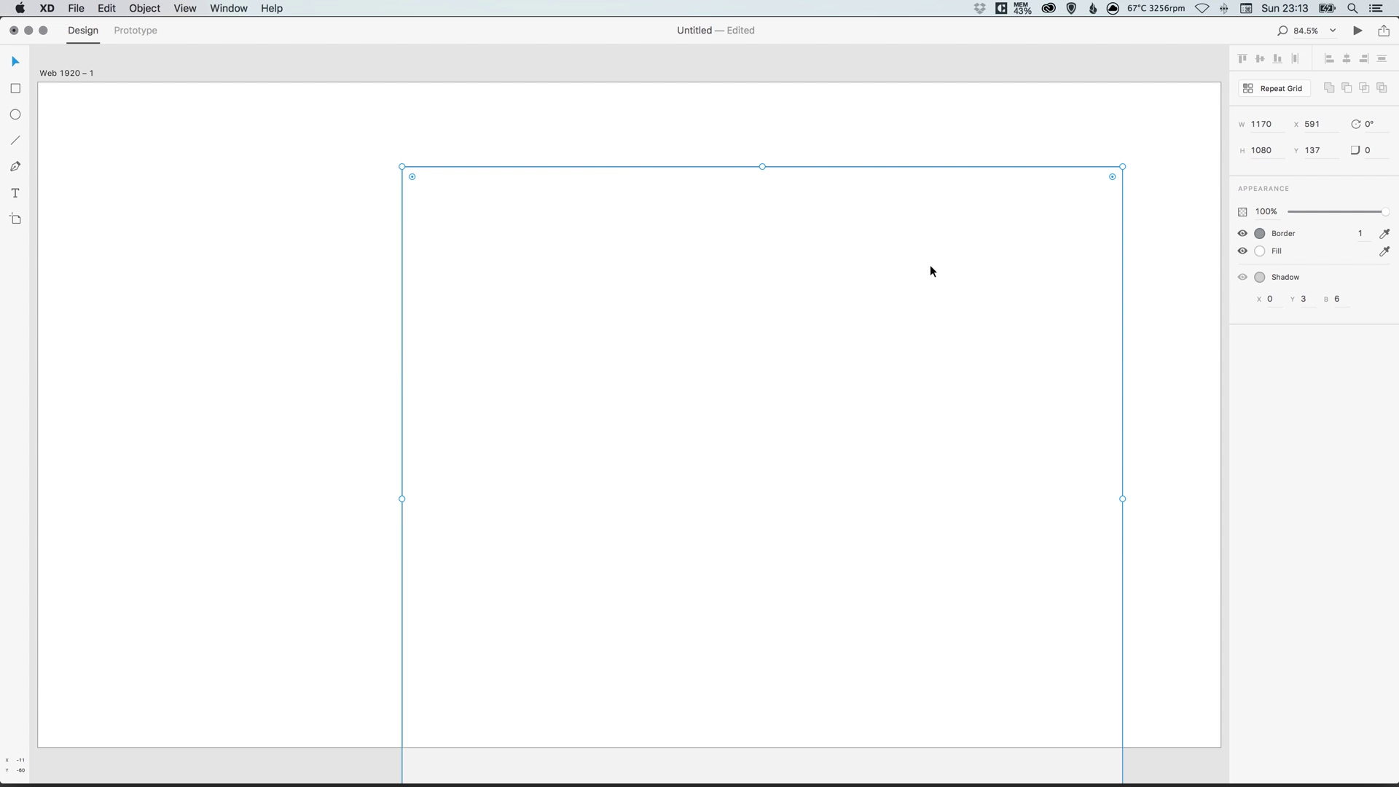
pyautogui.moveTo(930, 265); pyautogui.dragTo(862, 153)
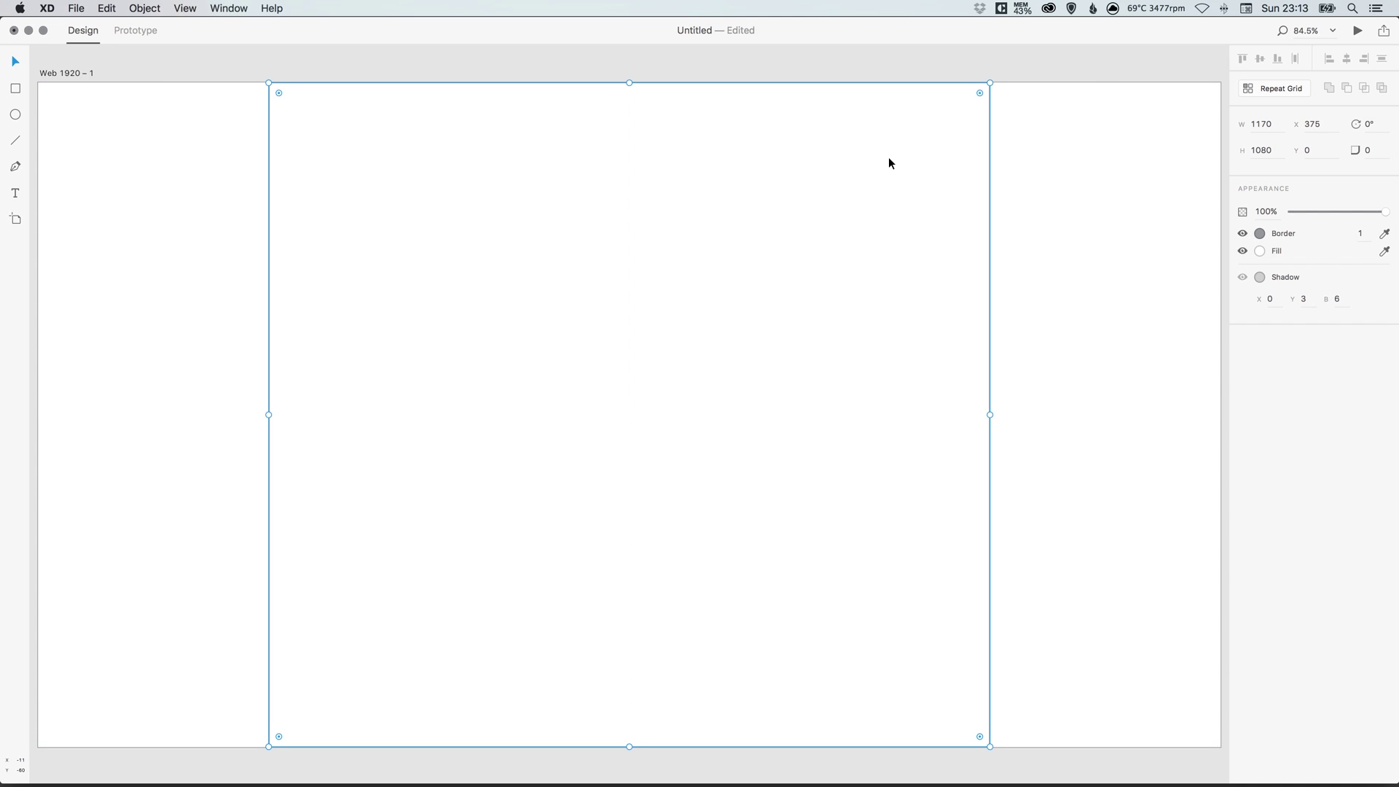
pyautogui.click(218, 312)
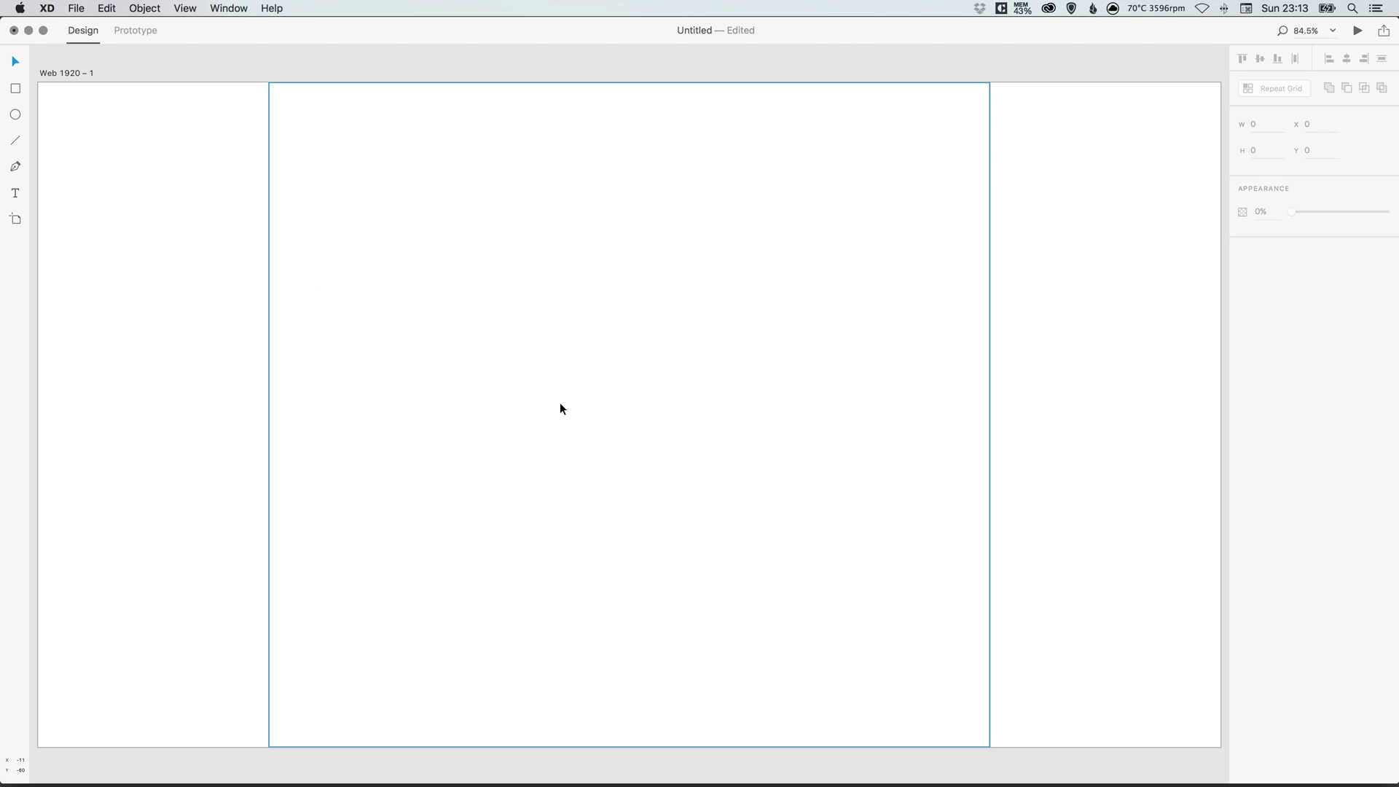
# Step: Set the container rectangle's border thickness to 0 and its fill to light grey
pyautogui.moveTo(203, 219); pyautogui.dragTo(400, 318)
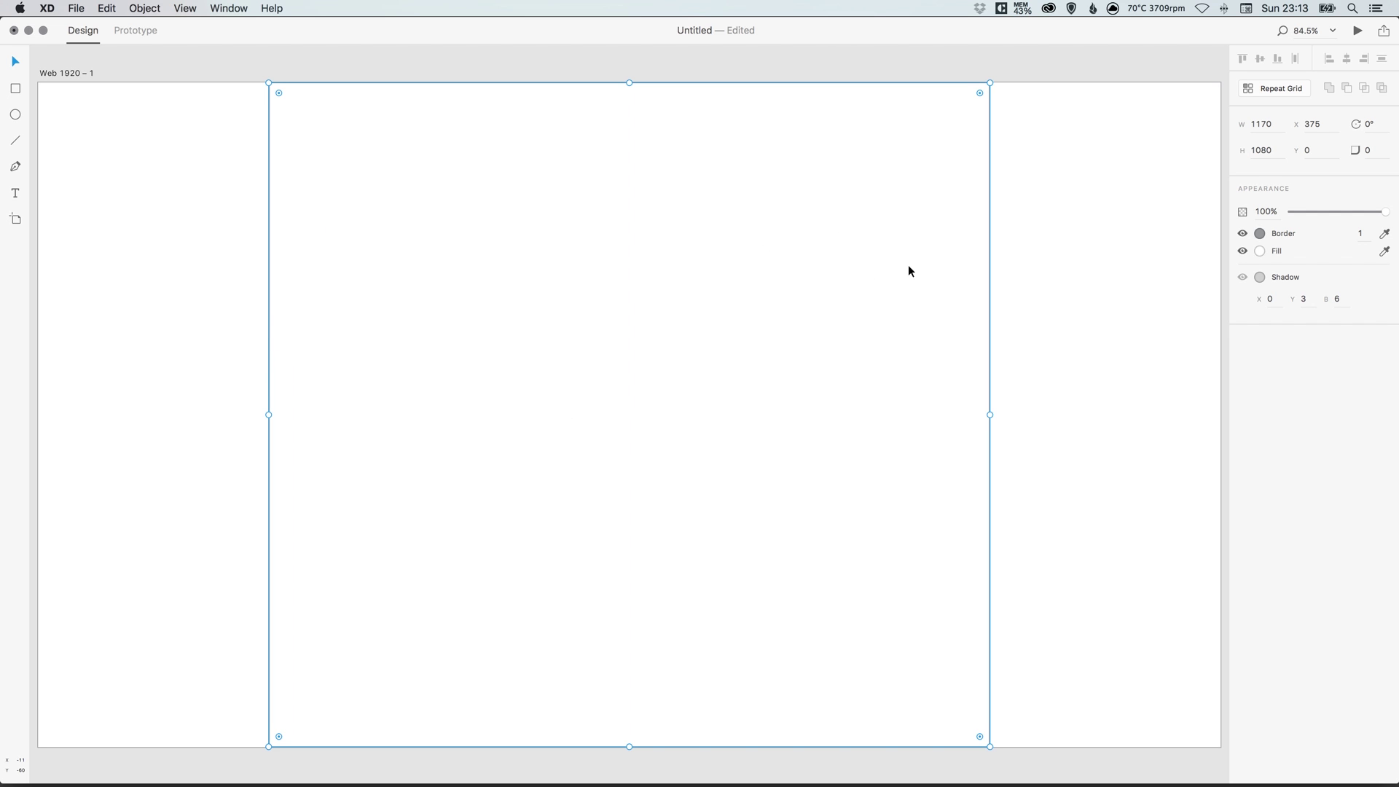
pyautogui.click(1361, 233)
pyautogui.write('0')
pyautogui.press('Return')
pyautogui.click(1262, 249)
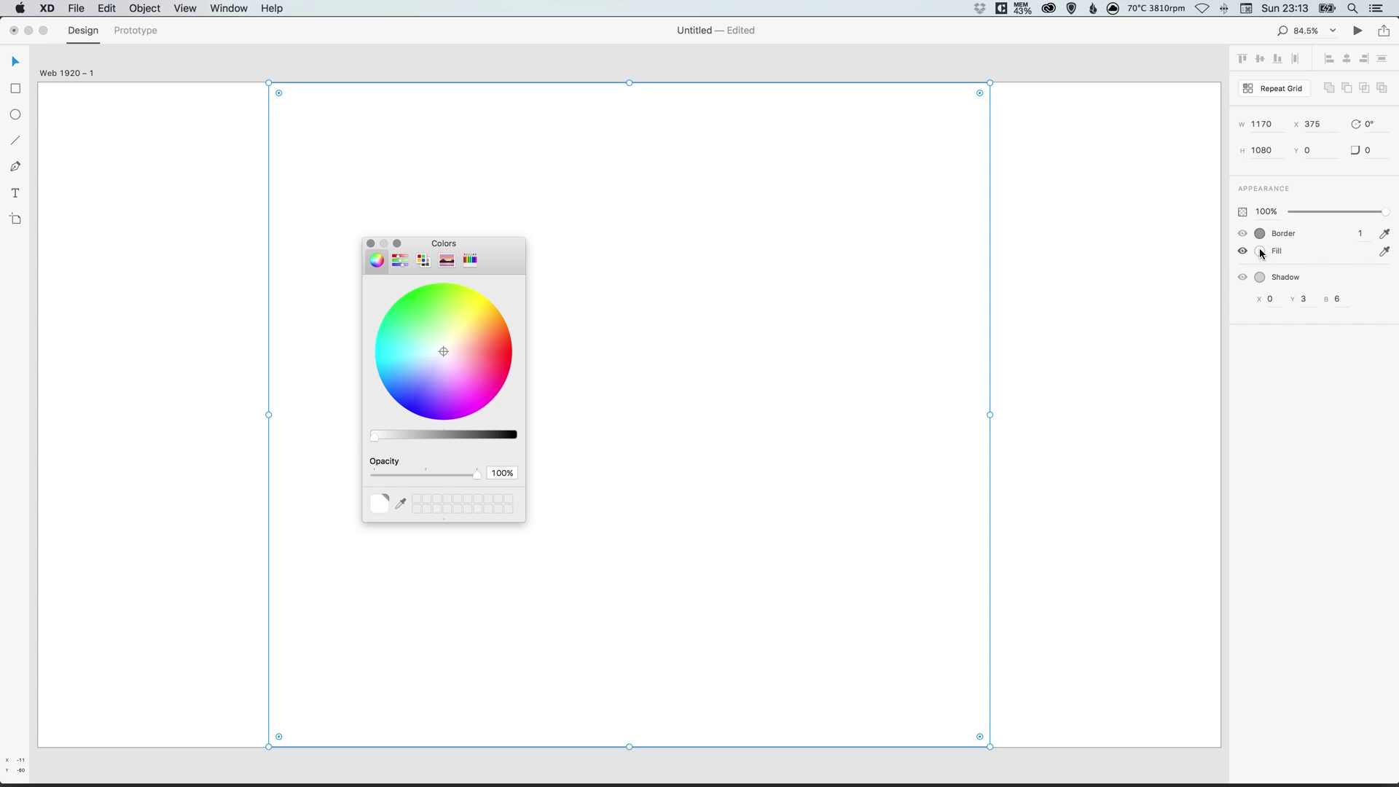
pyautogui.click(380, 436)
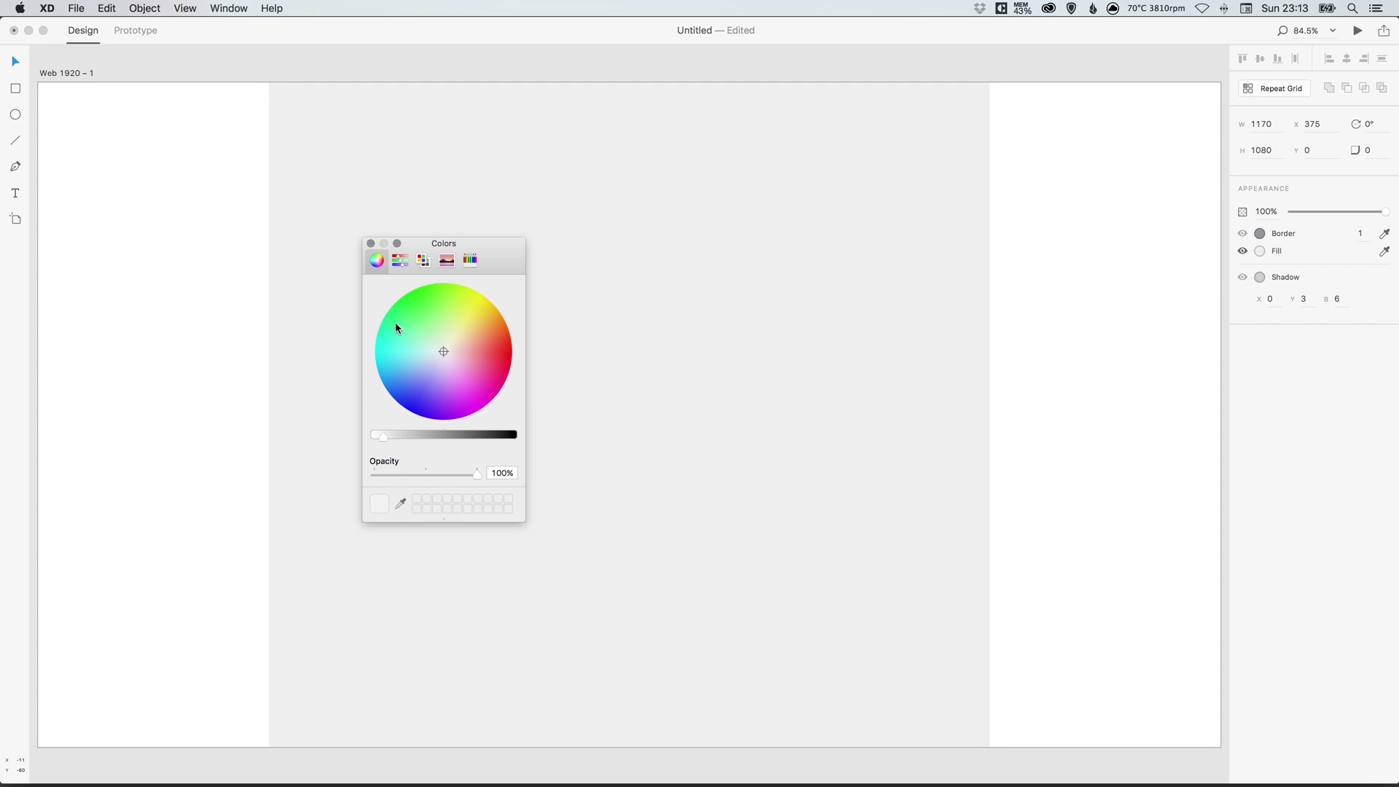
pyautogui.click(371, 245)
pyautogui.click(194, 267)
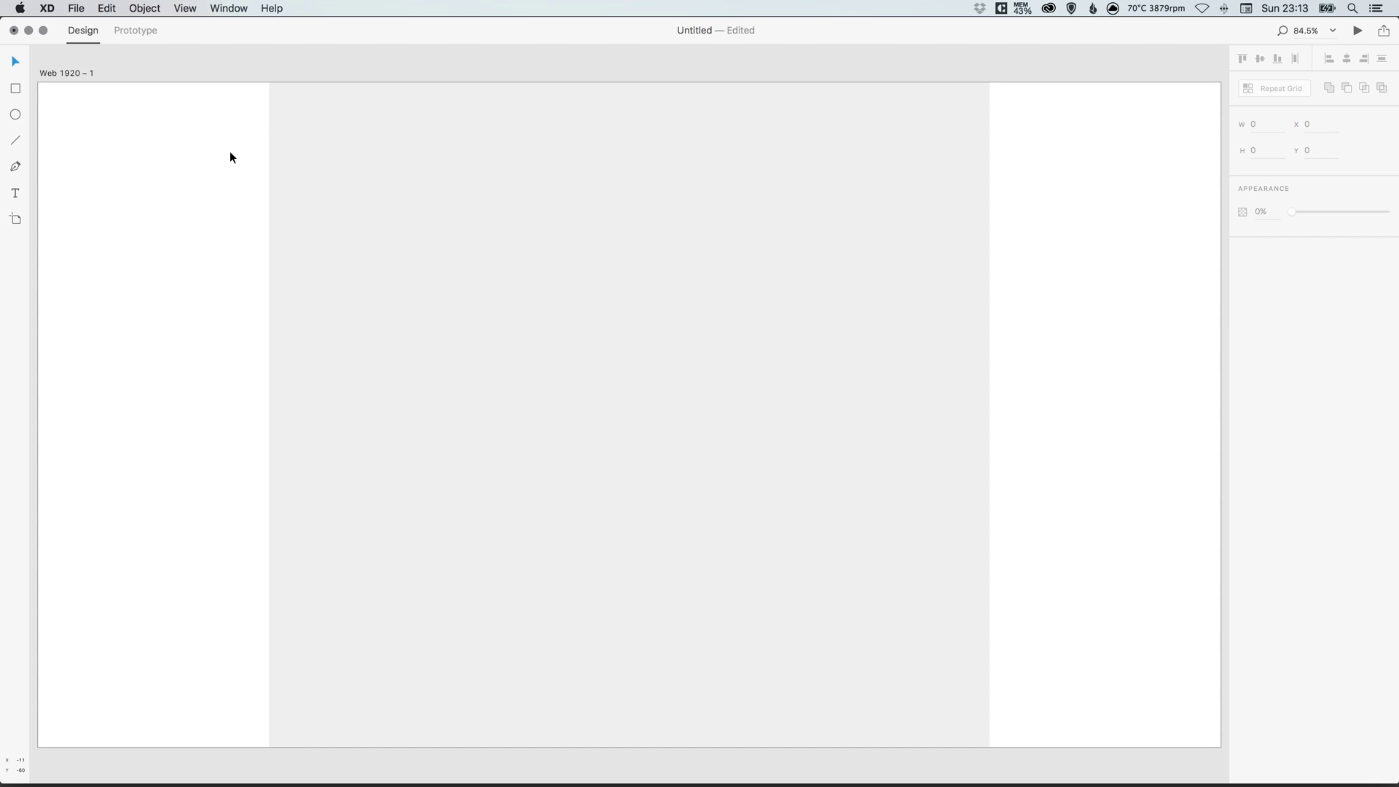
# Step: Duplicate the grey container and shrink the copy to a 15 px wide strip
pyautogui.click(325, 142)
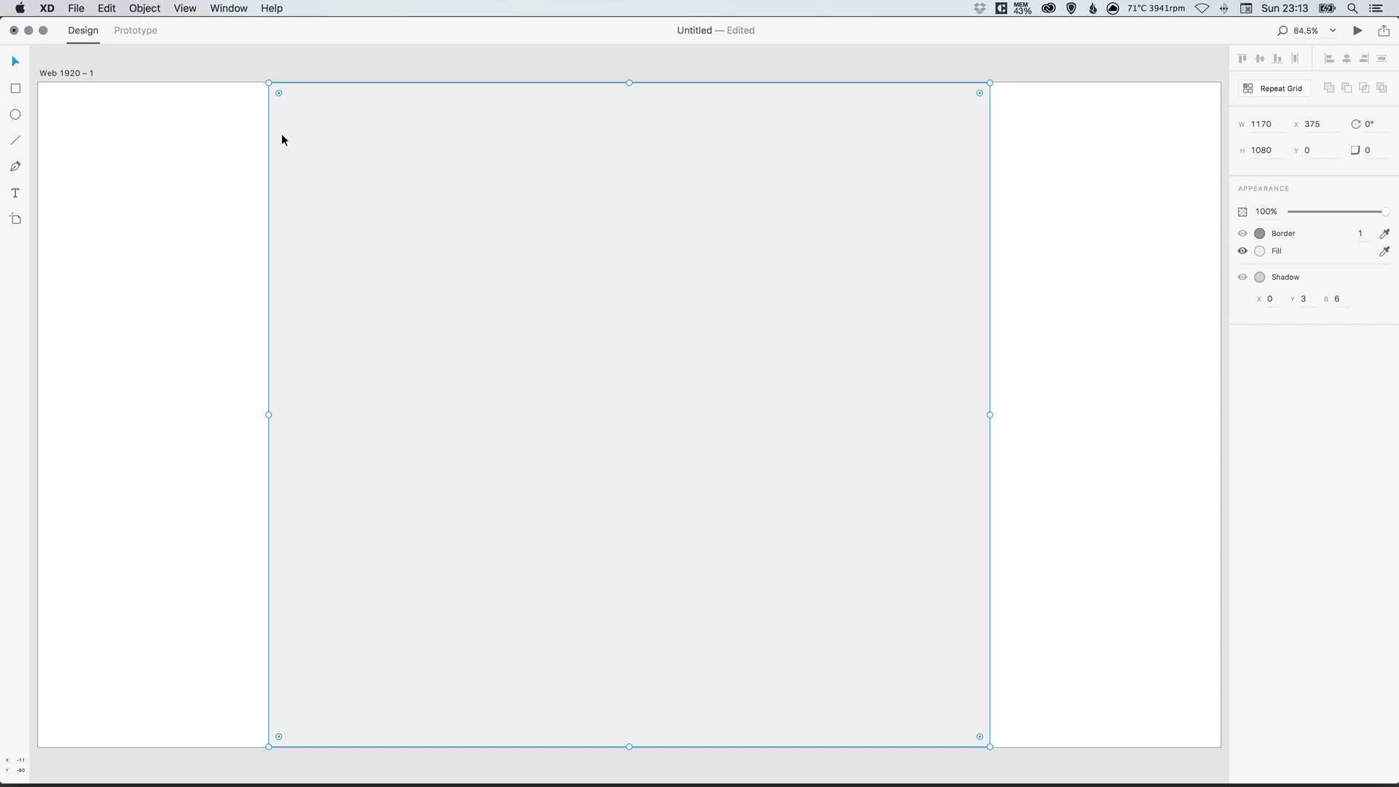
pyautogui.click(106, 8)
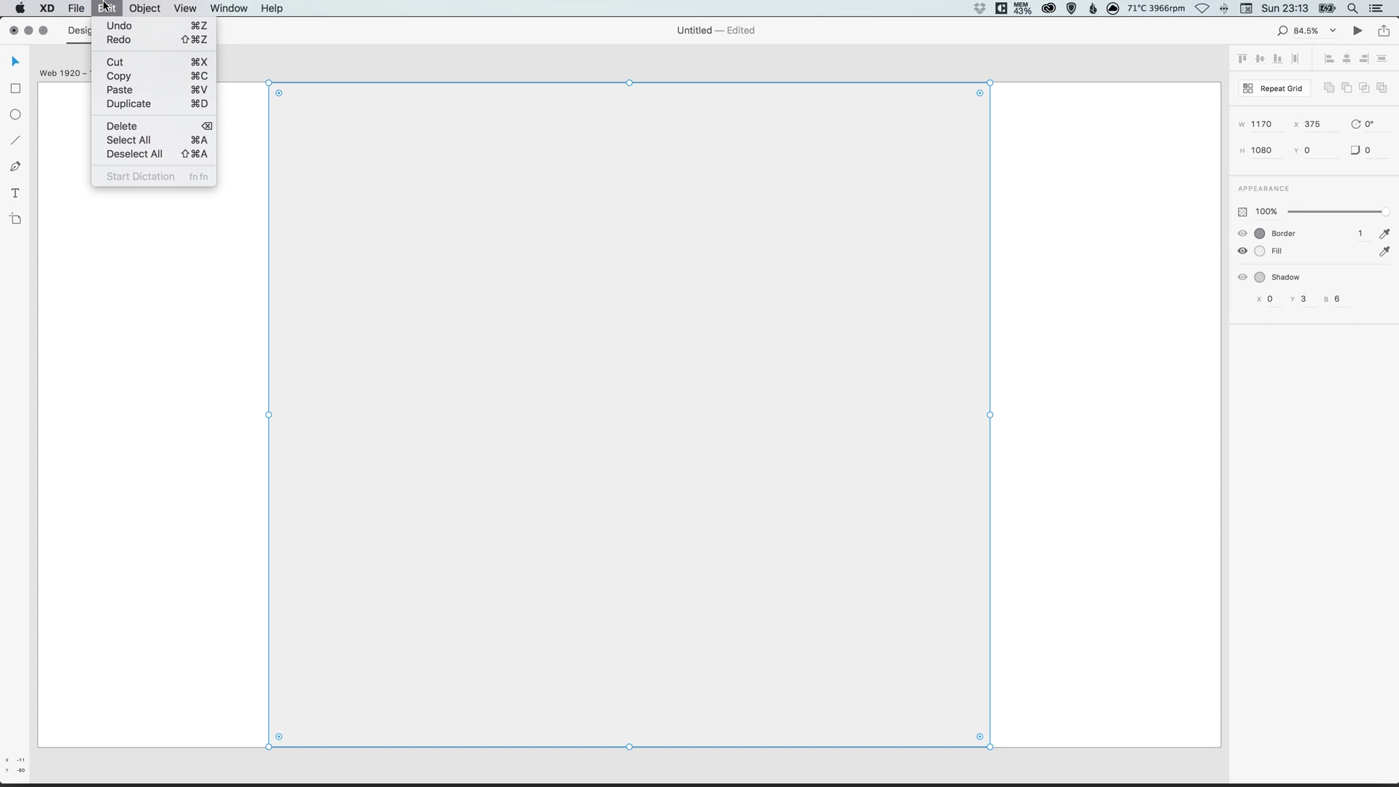
pyautogui.click(124, 104)
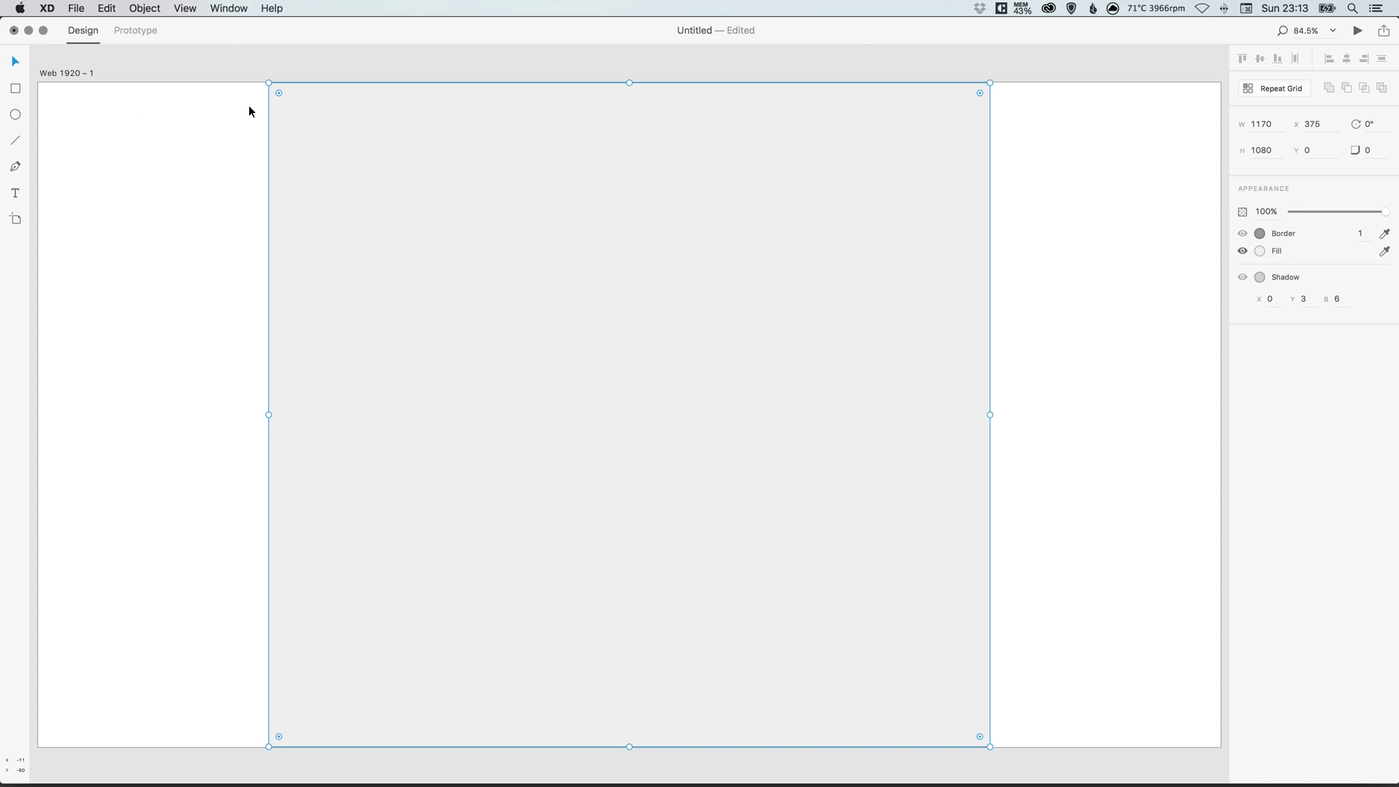
pyautogui.click(1272, 126)
pyautogui.write('15')
pyautogui.press('Return')
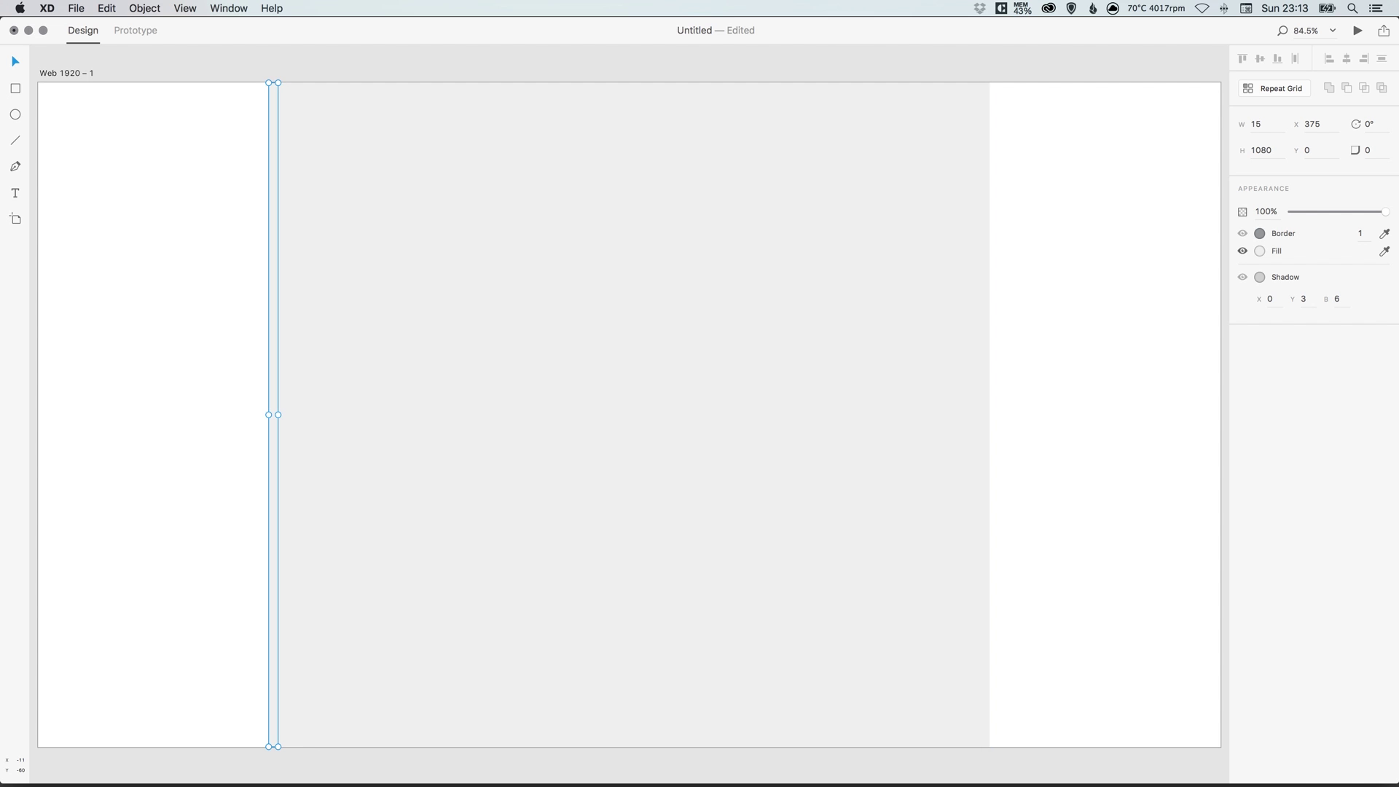
# Step: Darken the strip's grey slightly and copy it to the container's right edge at X 1530
pyautogui.click(1260, 252)
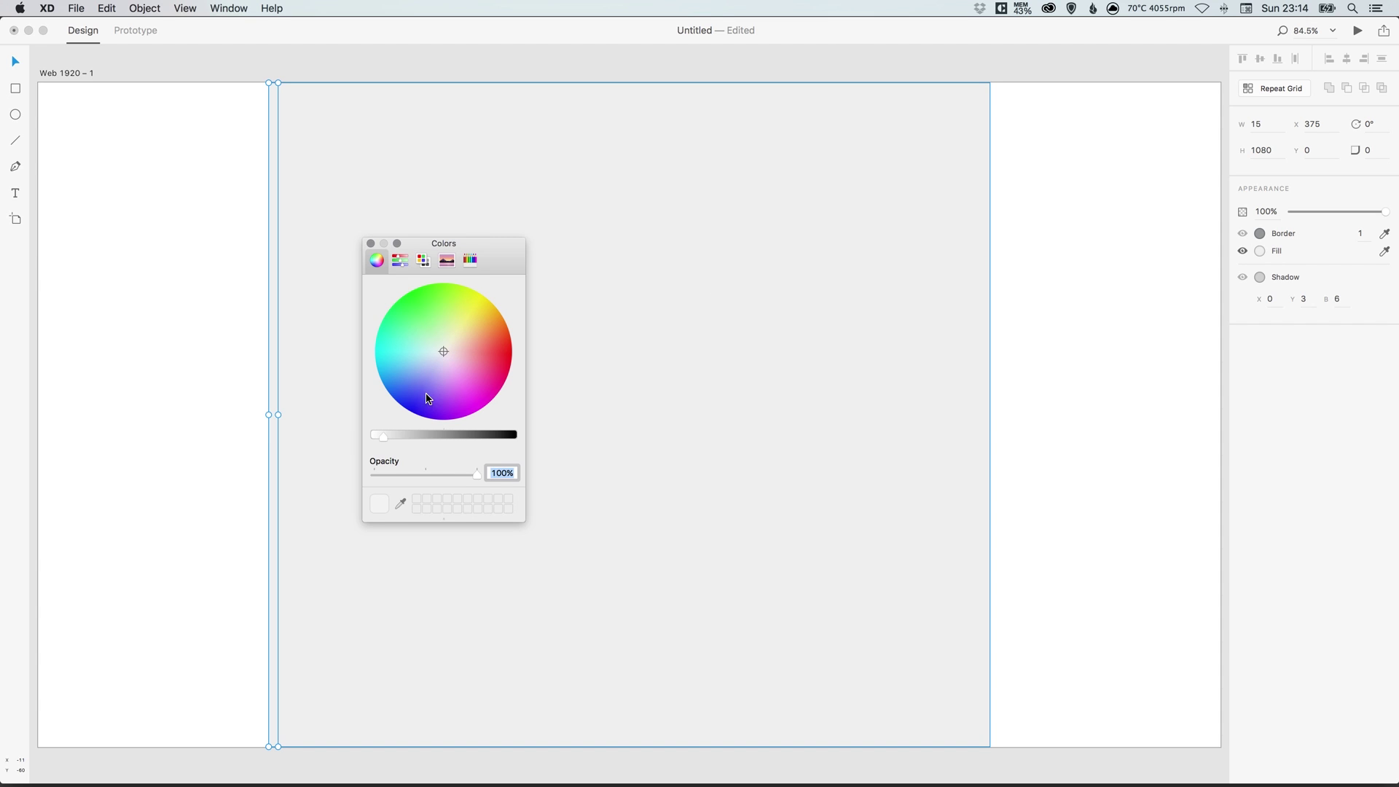
pyautogui.click(392, 436)
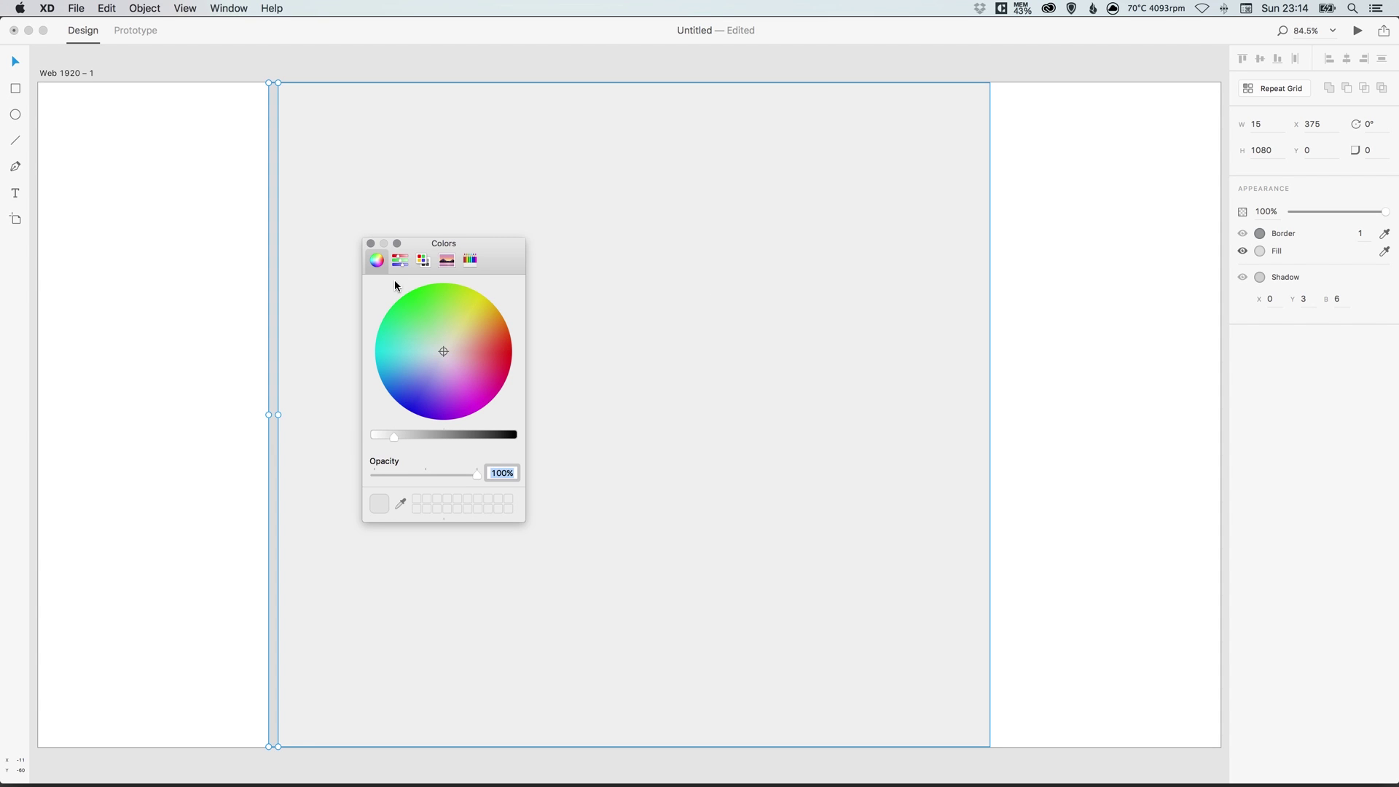
pyautogui.click(370, 243)
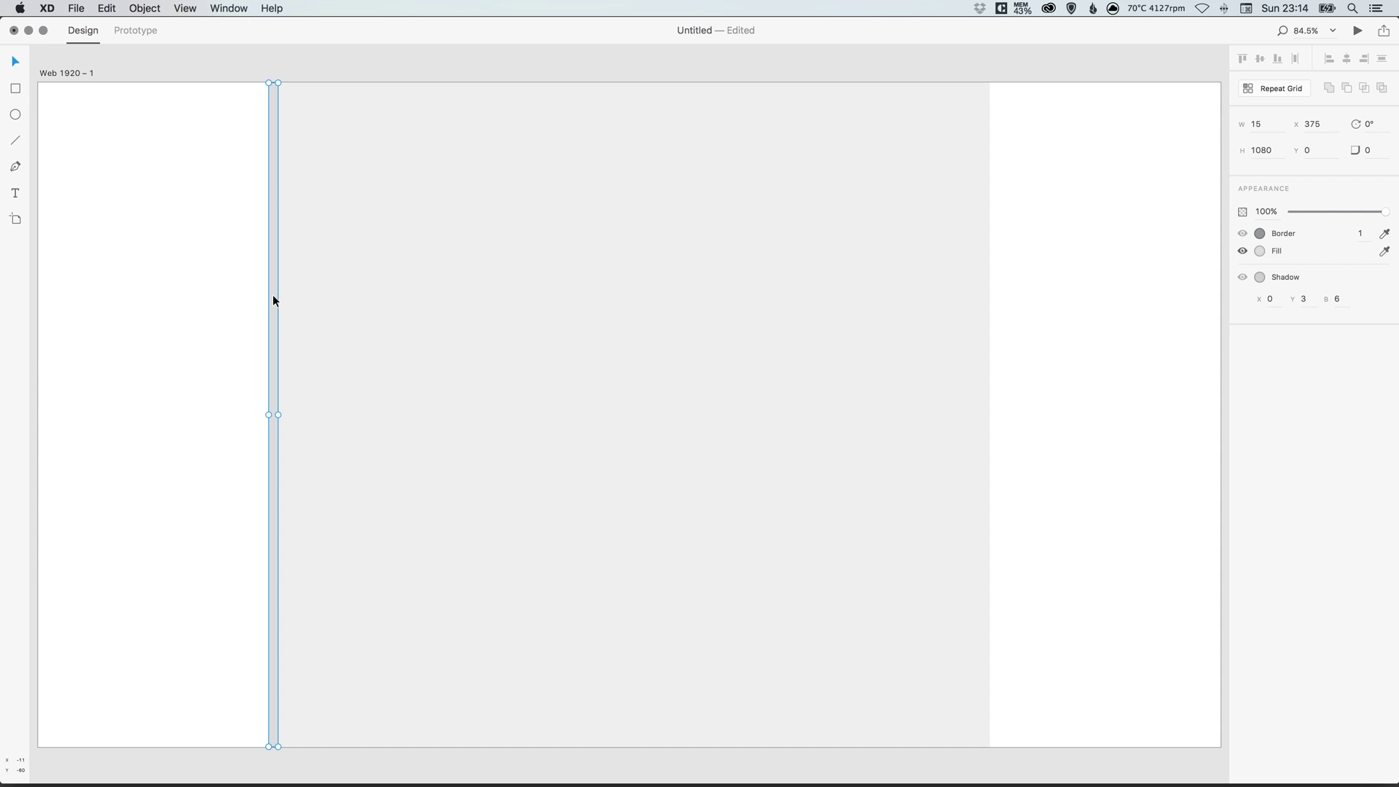
pyautogui.moveTo(273, 299); pyautogui.dragTo(985, 246)
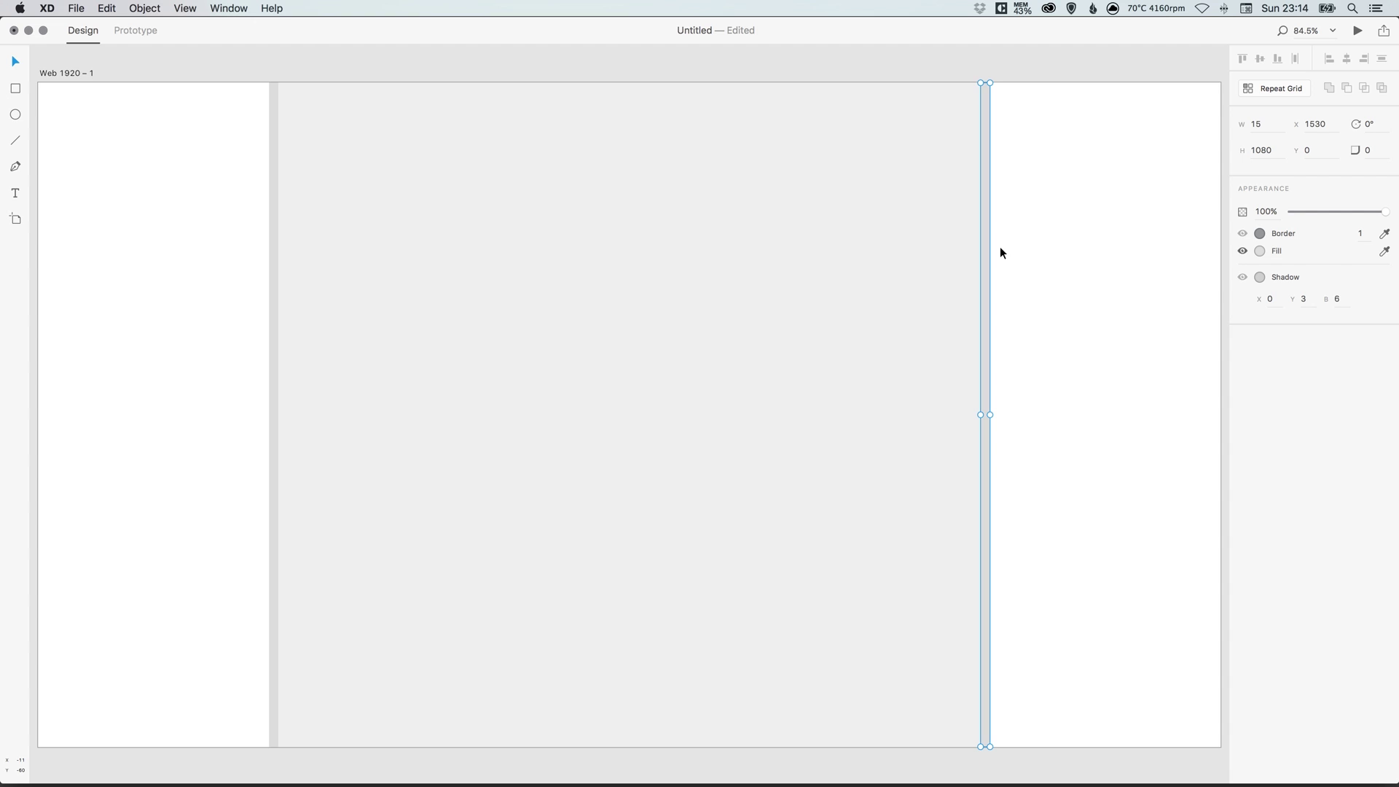
pyautogui.click(214, 275)
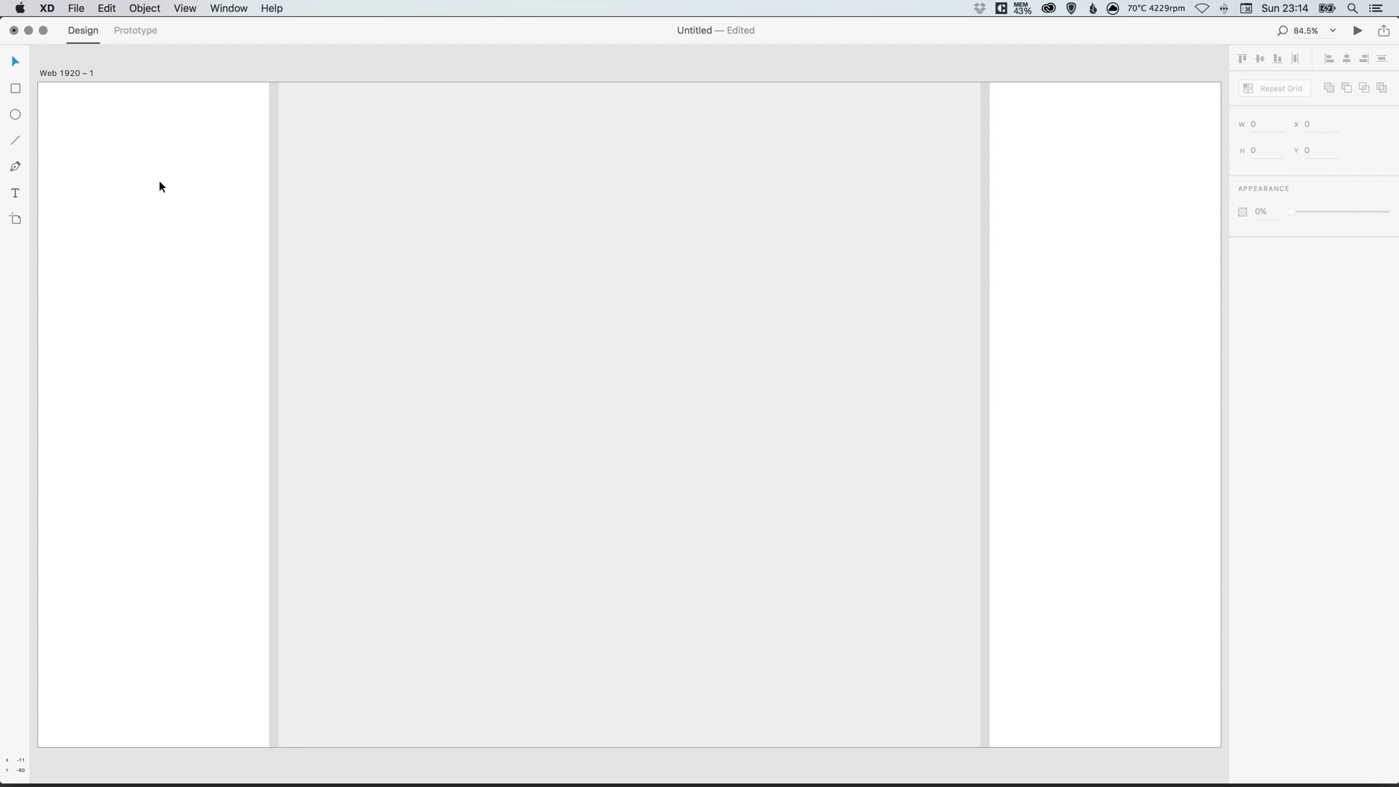
# Step: Paste a copy of the left strip and widen it to a 67.5 px column
pyautogui.click(273, 156)
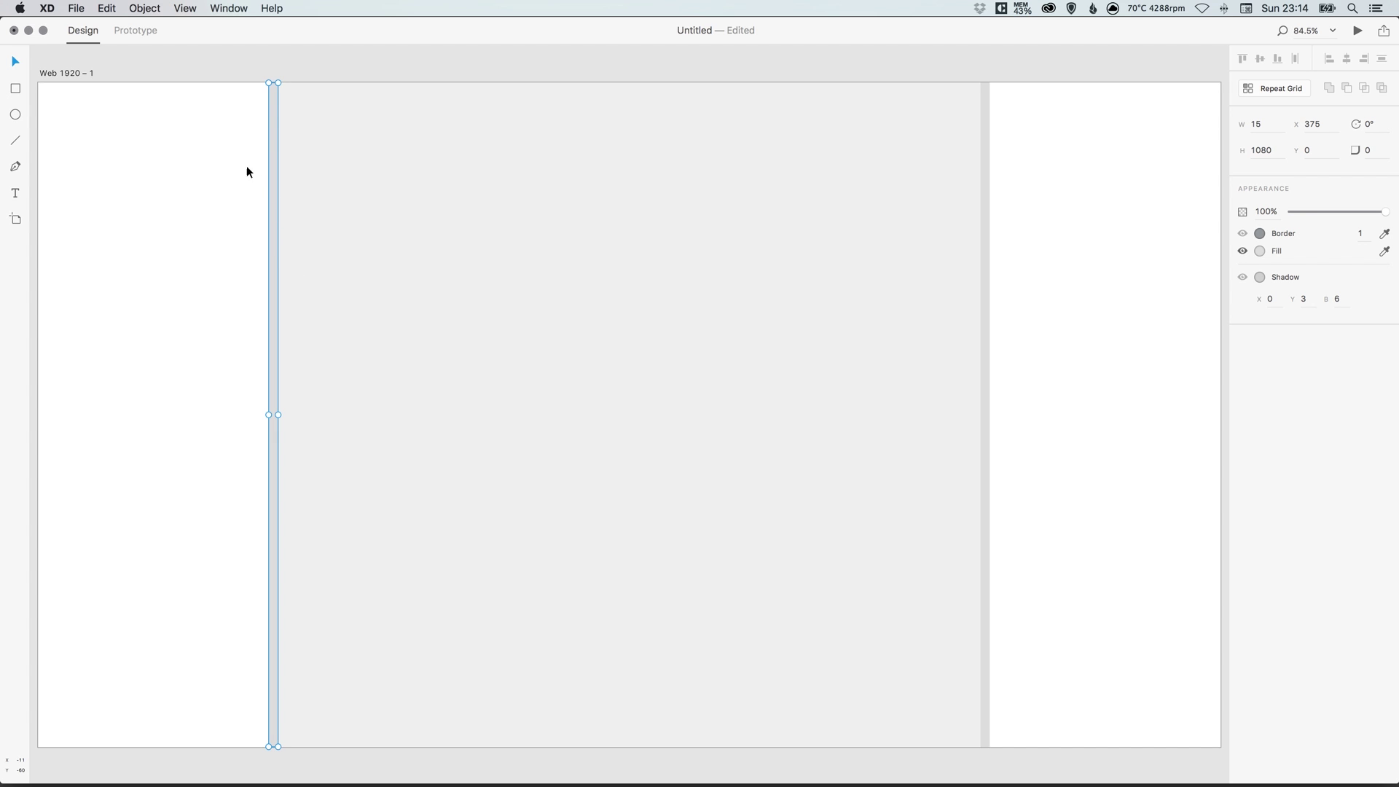
pyautogui.click(107, 9)
pyautogui.click(120, 90)
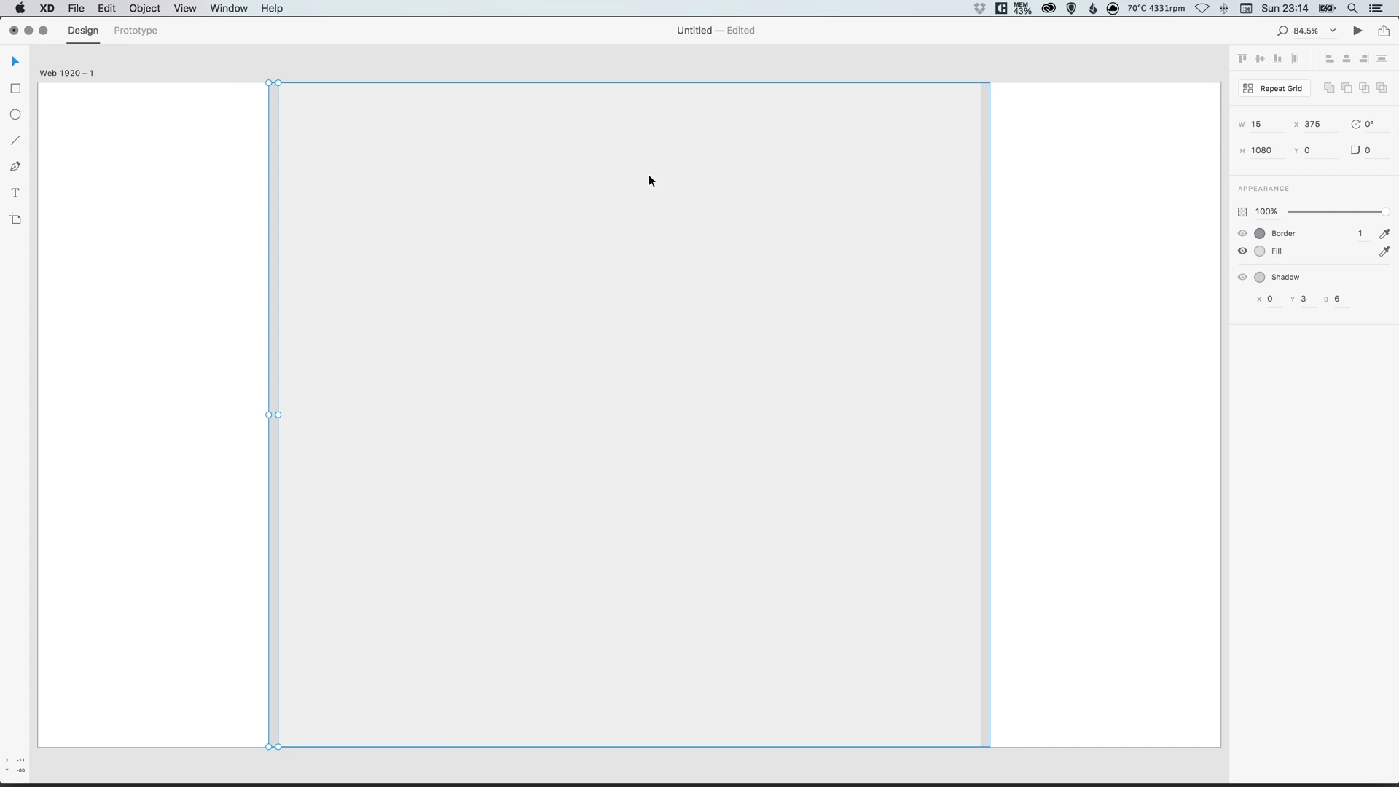
pyautogui.click(1272, 125)
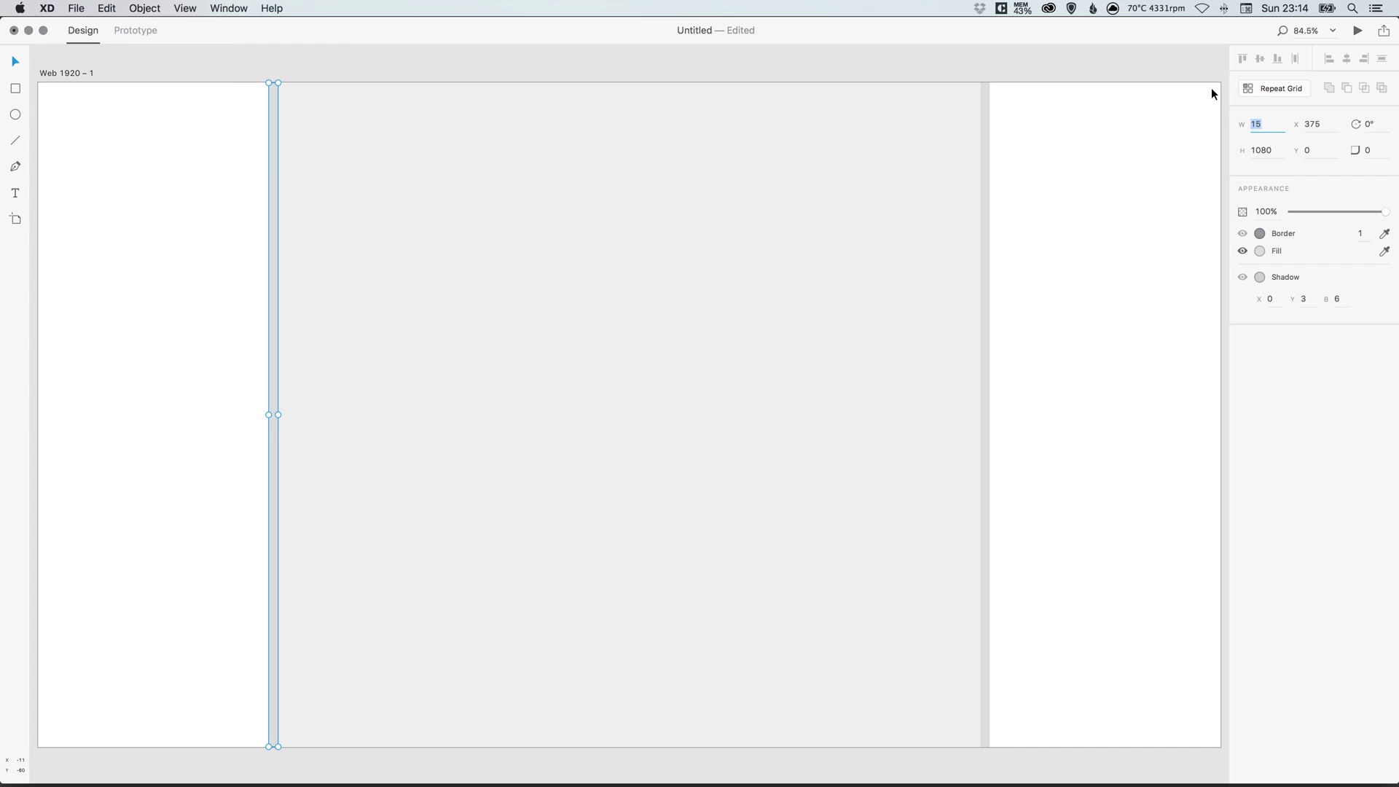
pyautogui.write('67.5')
pyautogui.press('Return')
pyautogui.moveTo(299, 166); pyautogui.dragTo(347, 172)
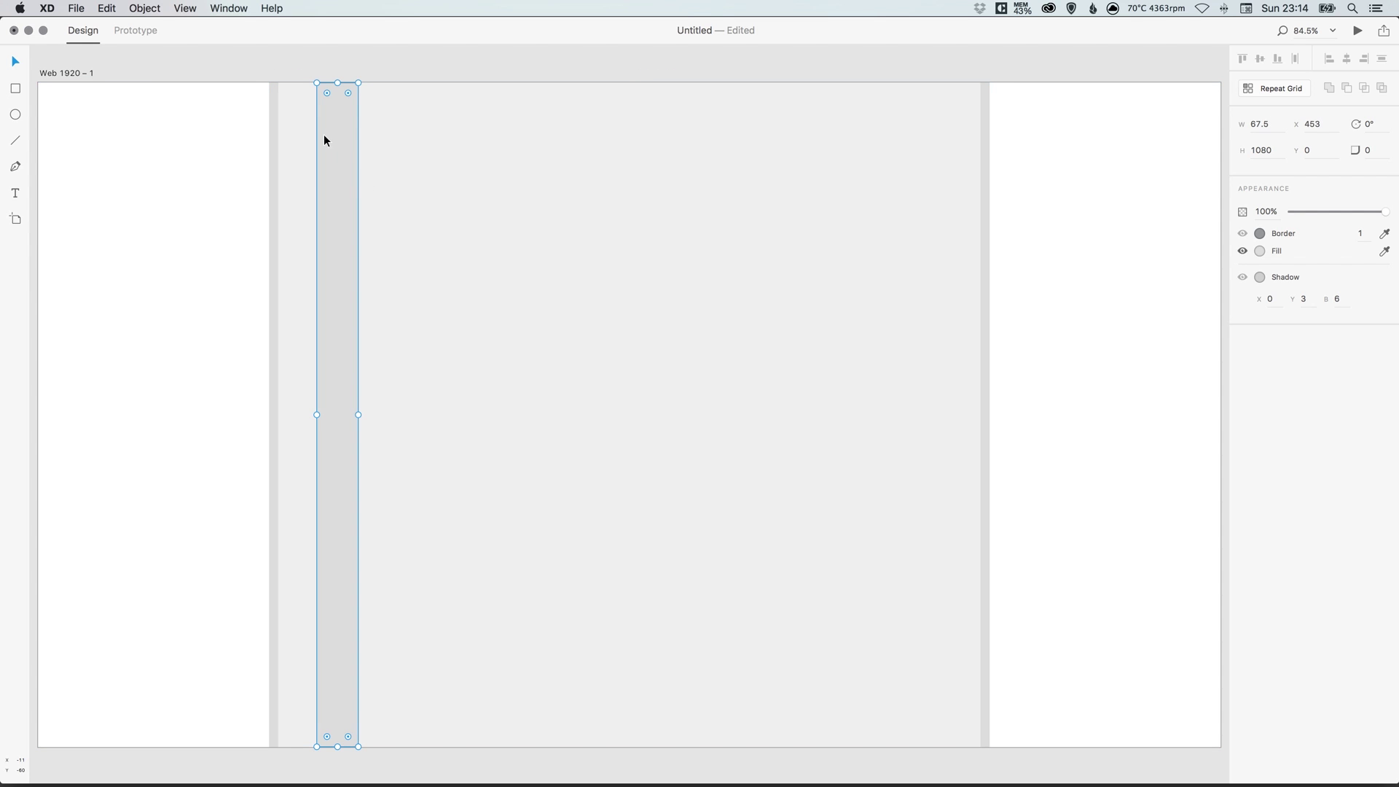
# Step: Fill the column black and move it flush against the left strip at X 390
pyautogui.click(1260, 251)
pyautogui.moveTo(471, 435); pyautogui.dragTo(532, 434)
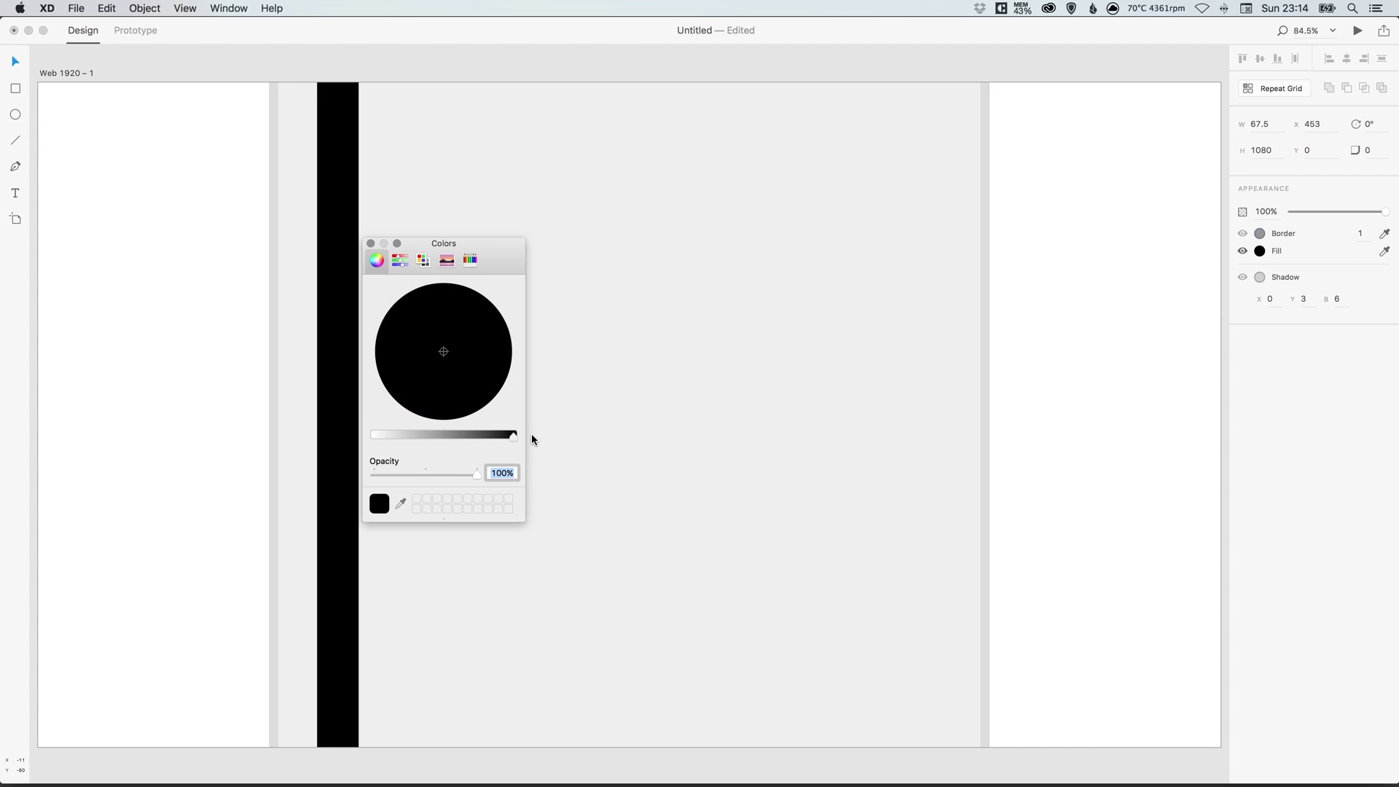
pyautogui.click(370, 244)
pyautogui.click(218, 259)
pyautogui.click(335, 190)
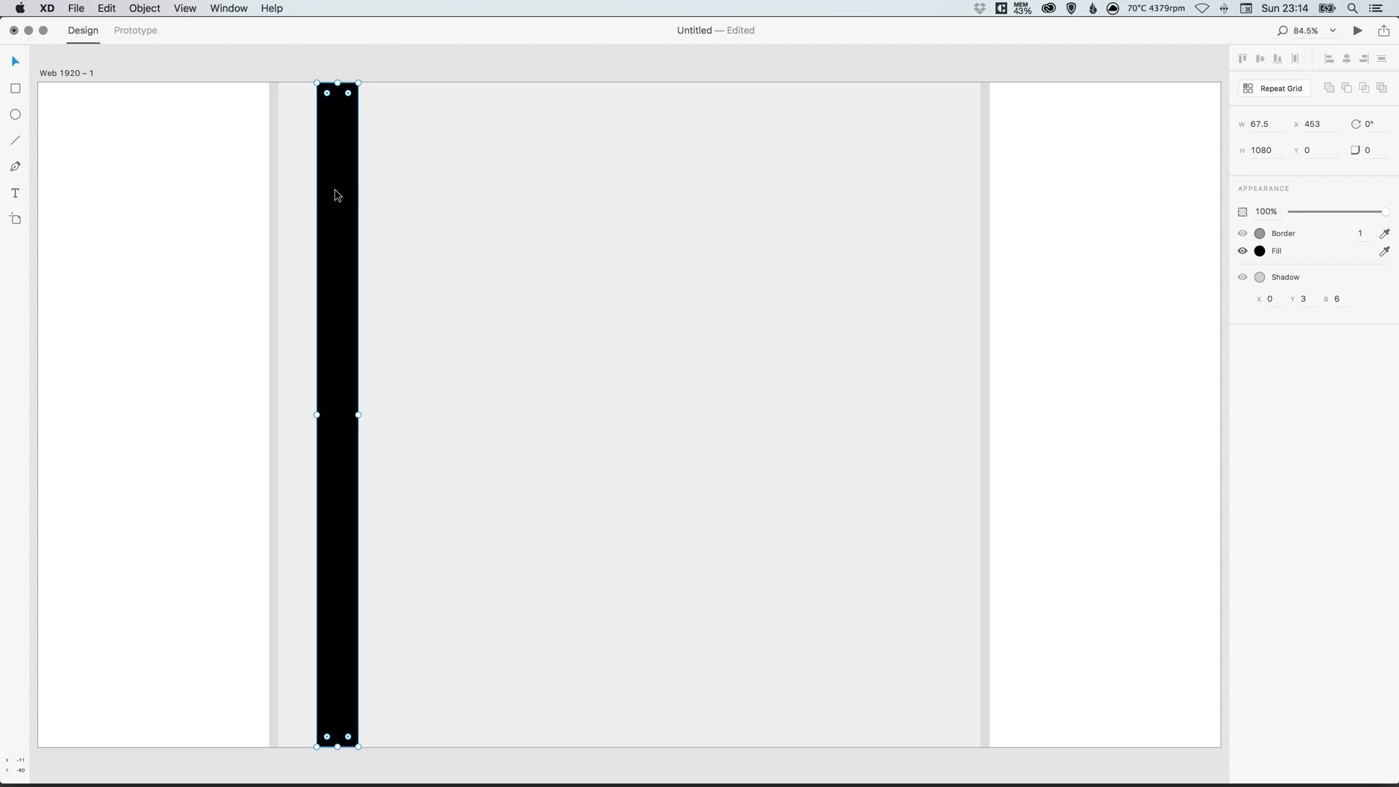
pyautogui.moveTo(334, 190); pyautogui.dragTo(296, 194)
pyautogui.click(261, 220)
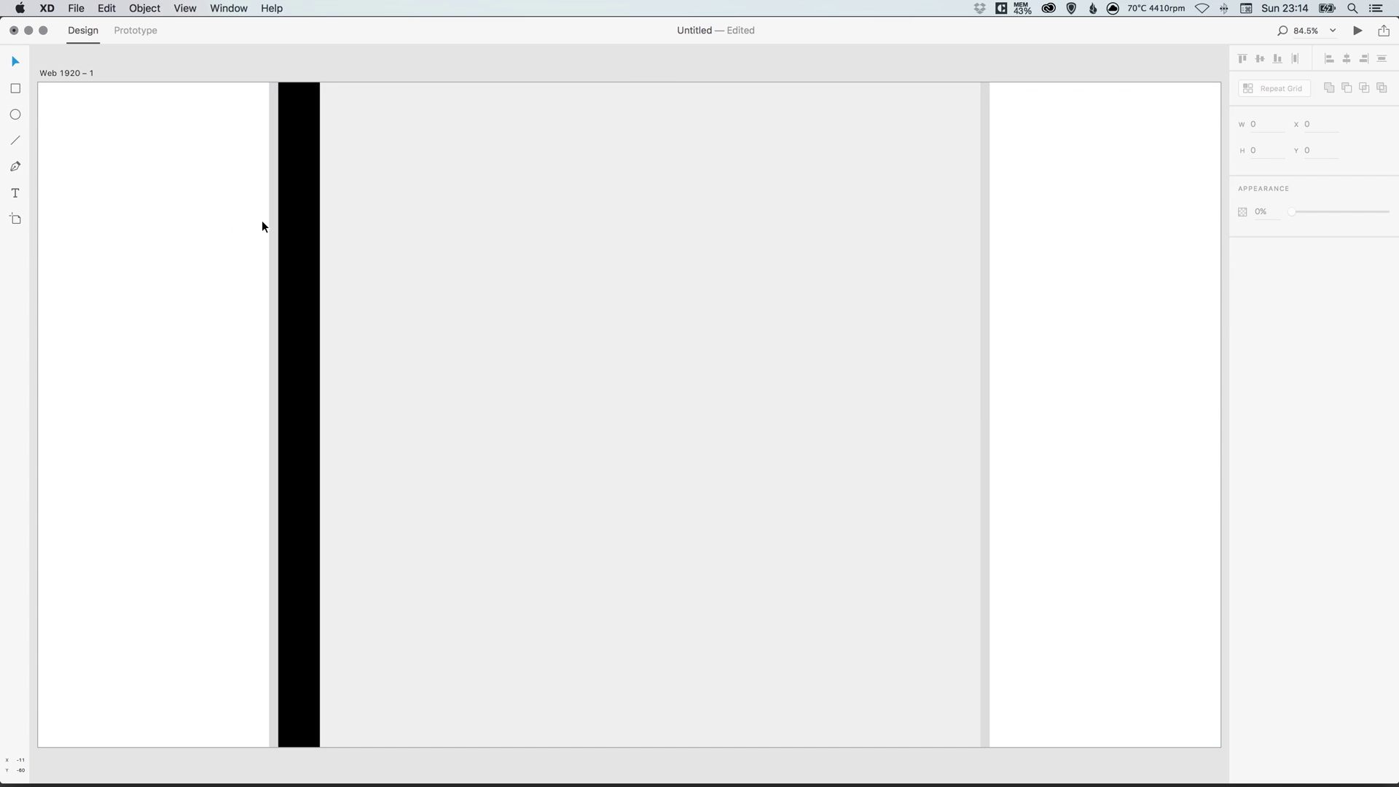
# Step: Duplicate the black column, move the copy right, and set its width to 30
pyautogui.click(305, 207)
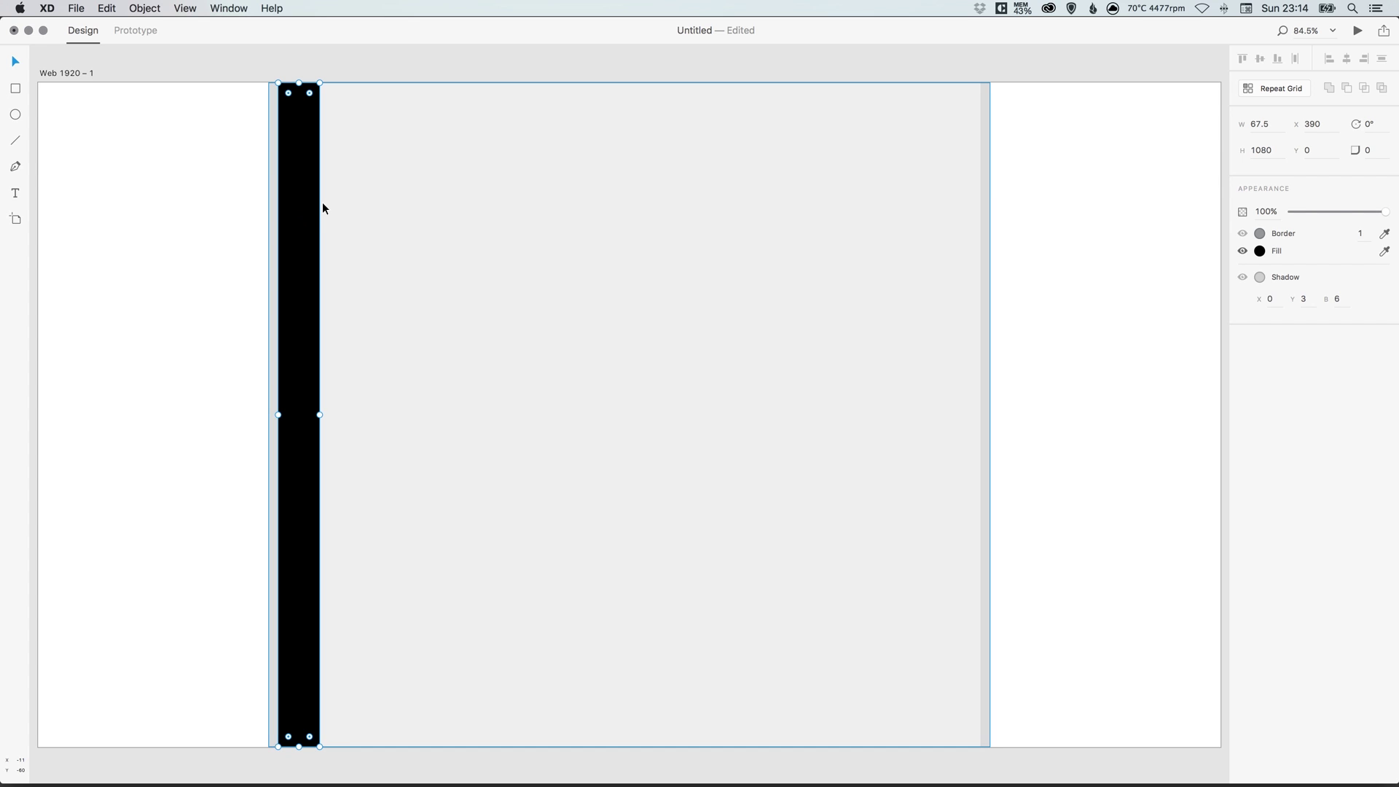
pyautogui.click(107, 13)
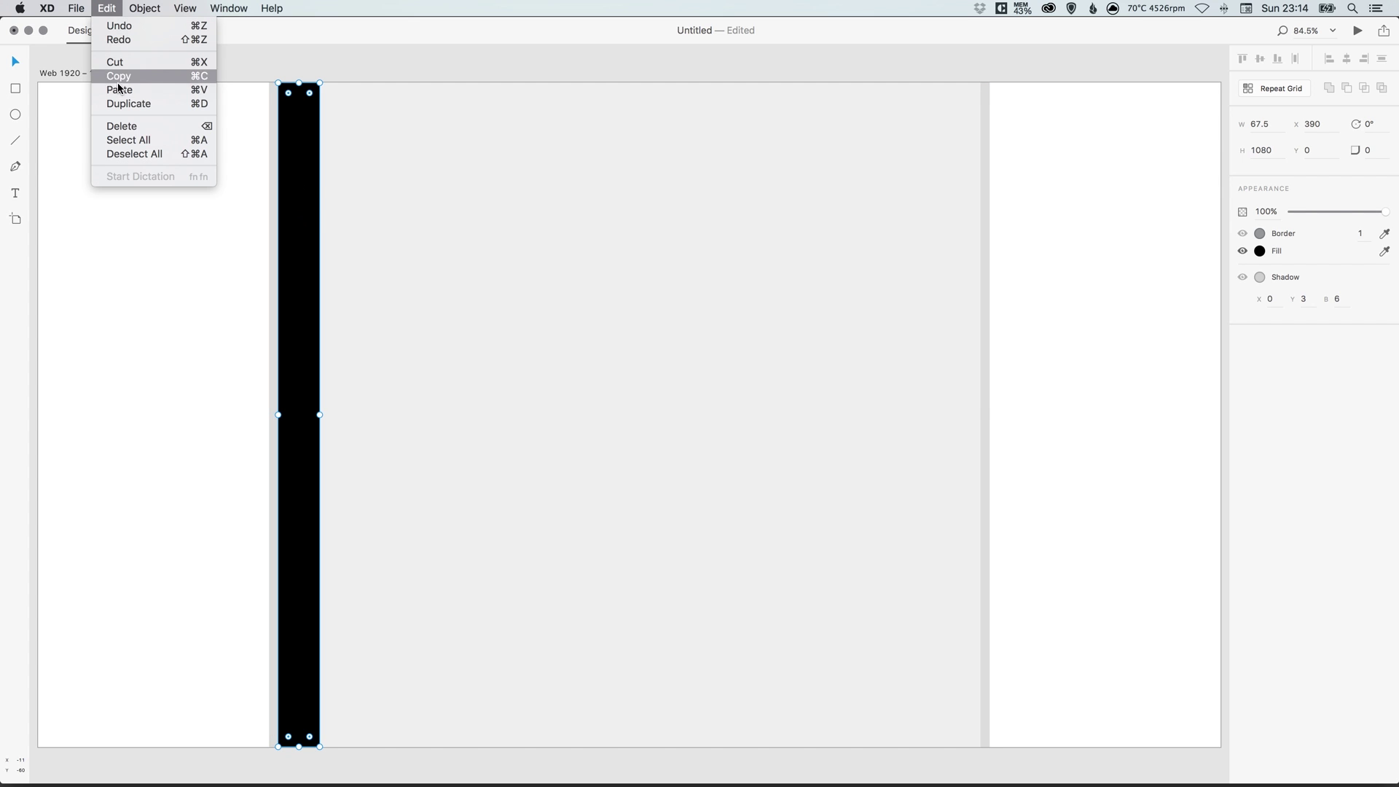
pyautogui.click(125, 106)
pyautogui.moveTo(300, 185); pyautogui.dragTo(367, 182)
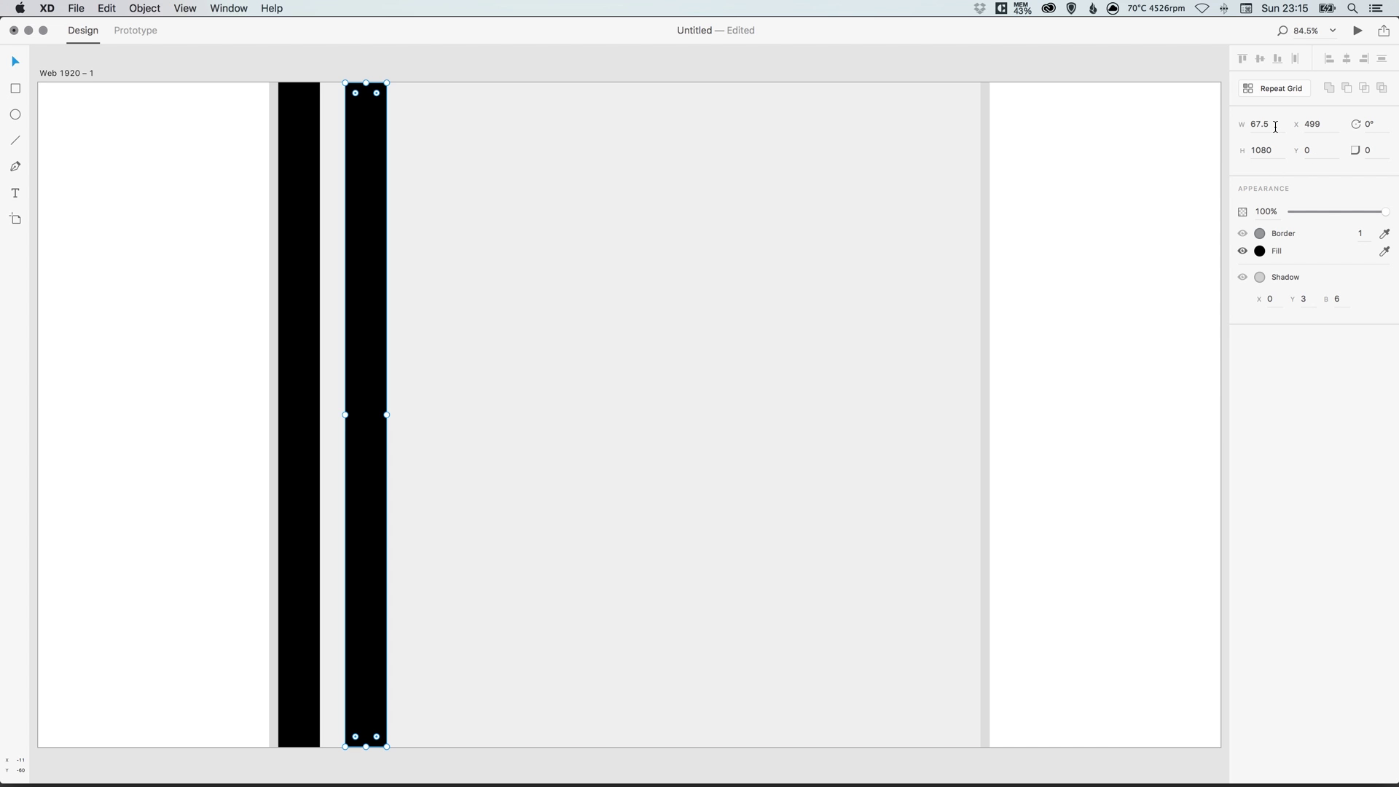
pyautogui.click(1239, 124)
pyautogui.write('30')
pyautogui.press('Return')
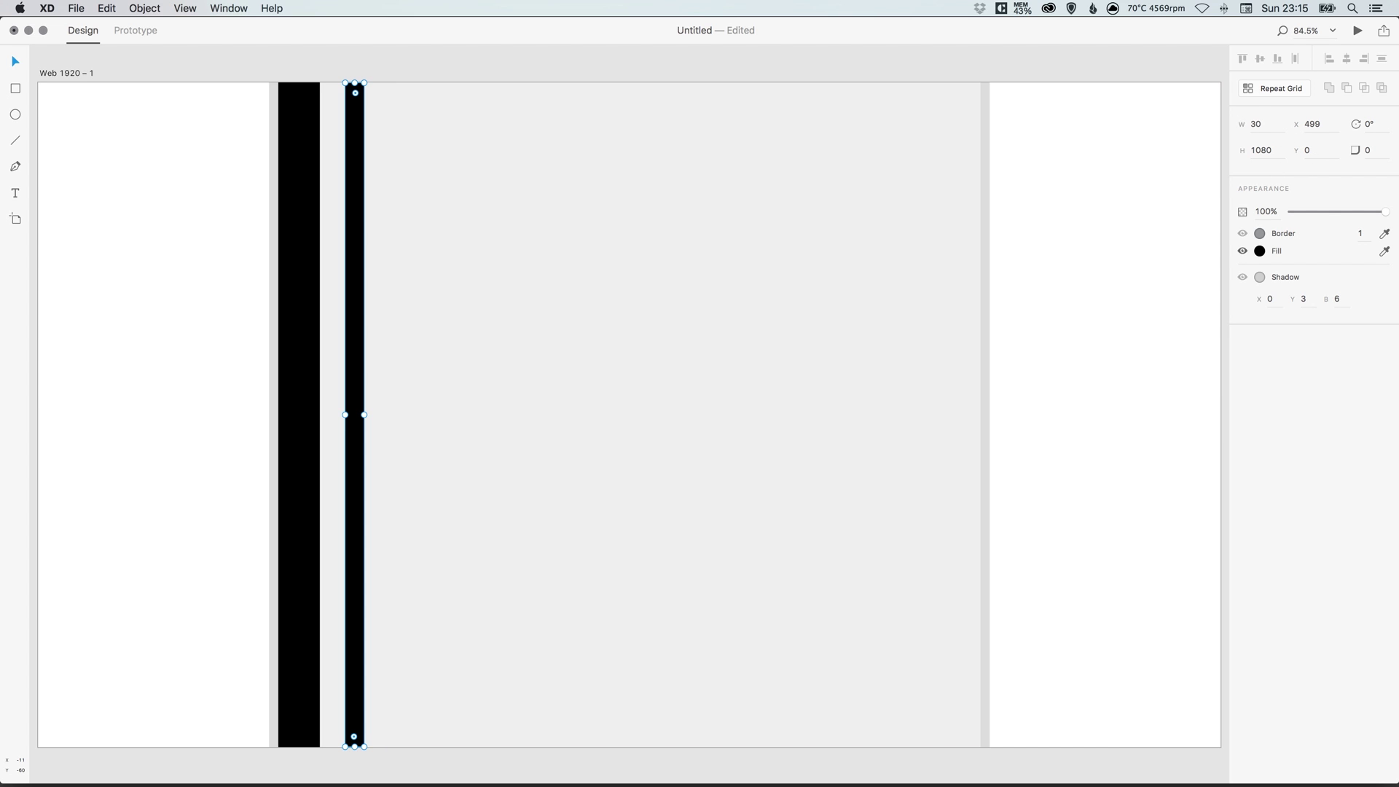
# Step: Make the 30 px strip light grey and place it against the black column at X 467
pyautogui.click(1260, 251)
pyautogui.moveTo(399, 434); pyautogui.dragTo(412, 430)
pyautogui.click(370, 243)
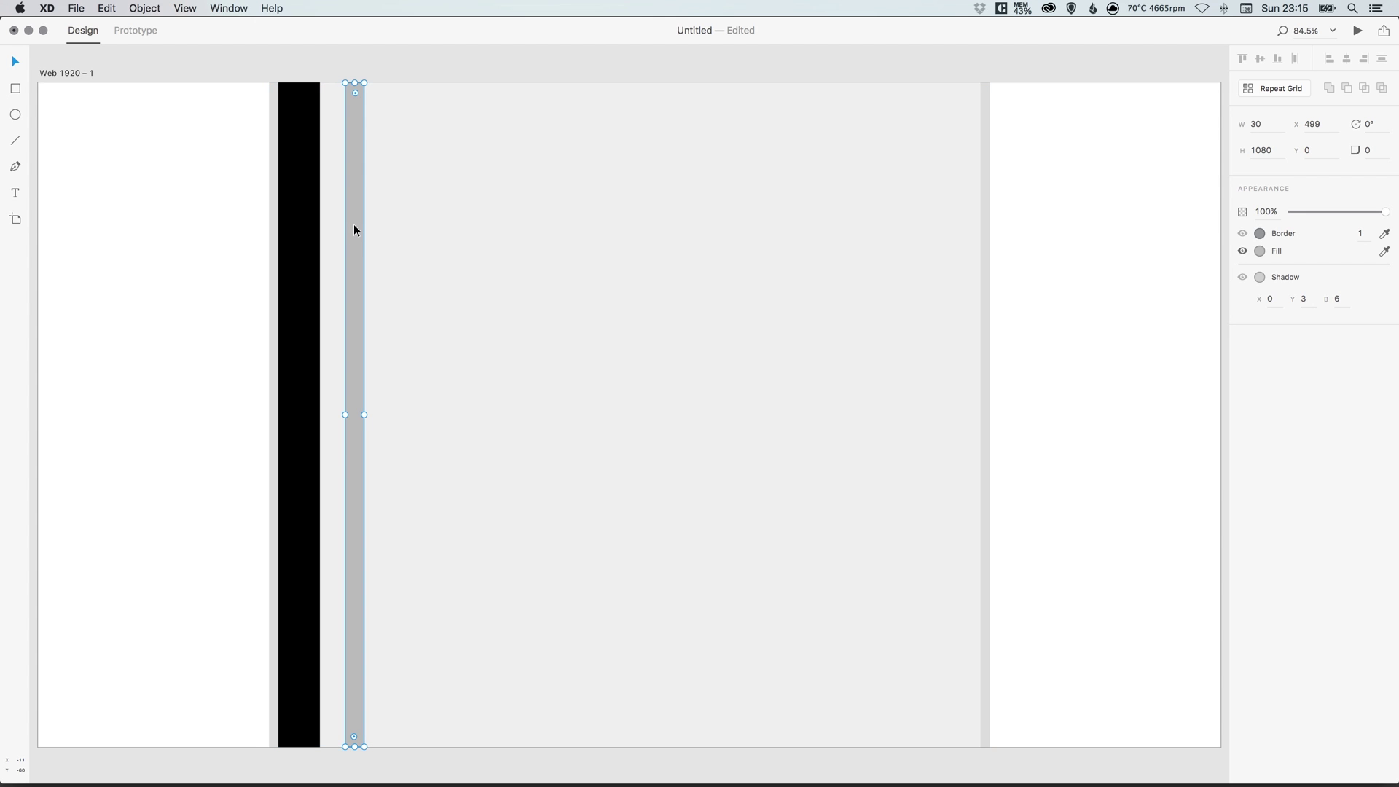
pyautogui.moveTo(355, 231); pyautogui.dragTo(328, 229)
pyautogui.click(226, 271)
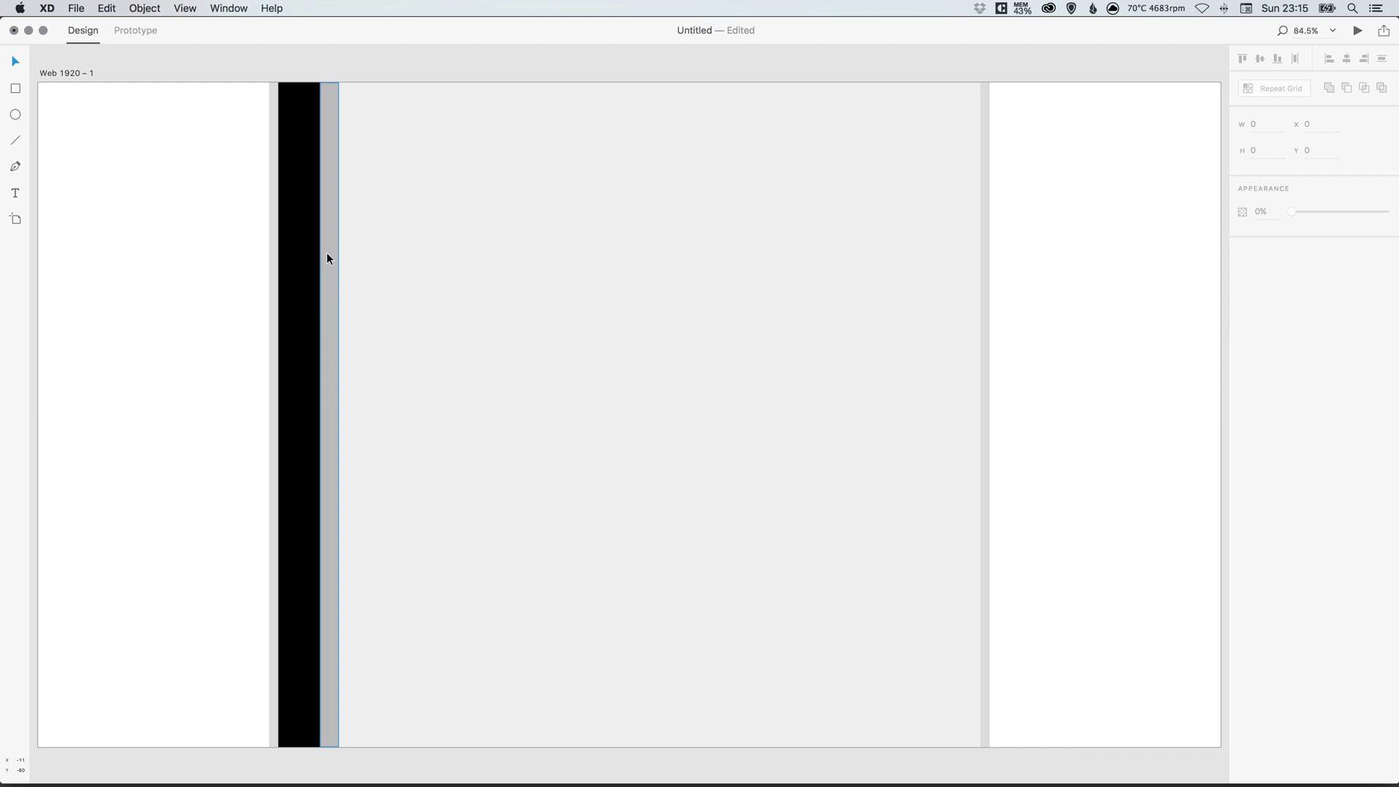
# Step: Select the black column and grey gutter and convert them into a 98 × 1080 repeat grid
pyautogui.click(295, 194)
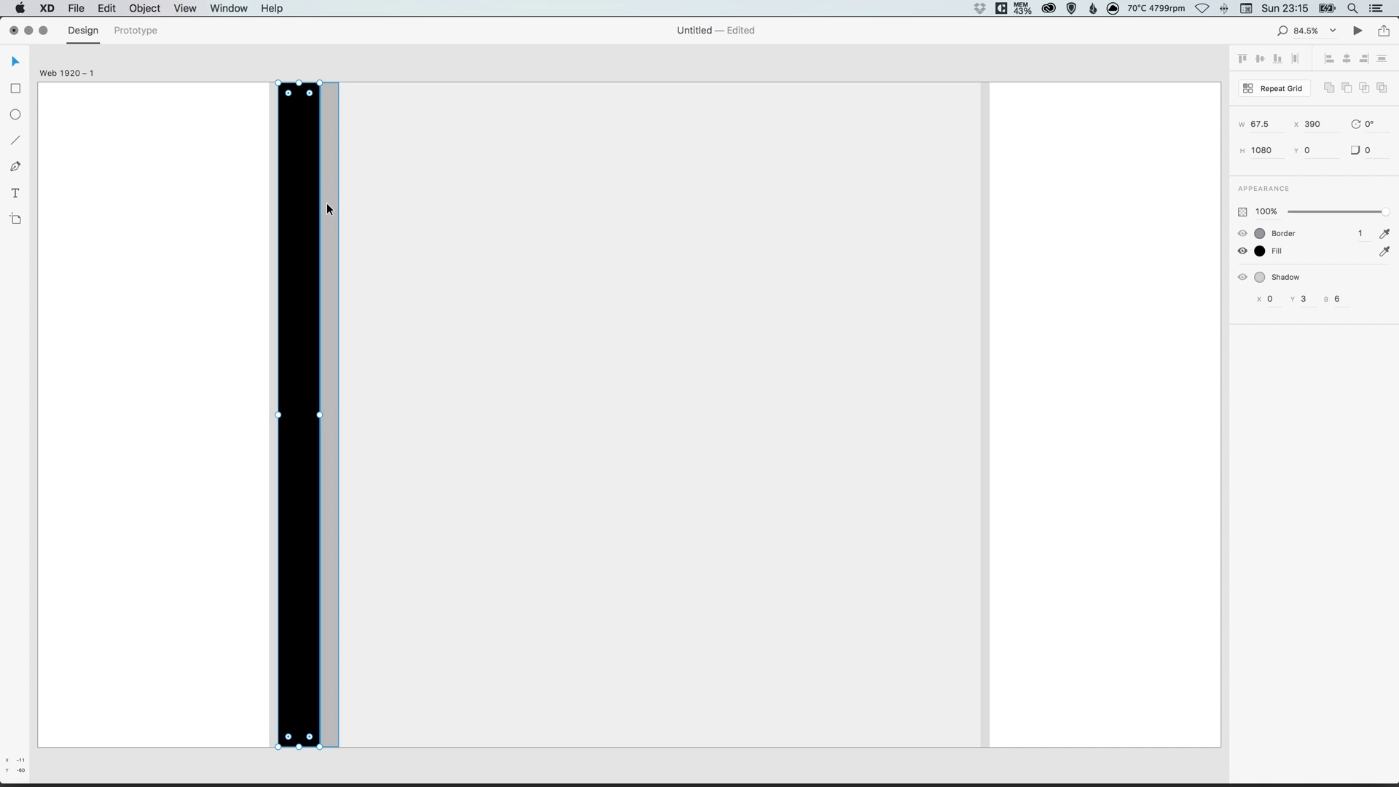
pyautogui.keyDown('shift'); pyautogui.click(327, 205); pyautogui.keyUp('shift')
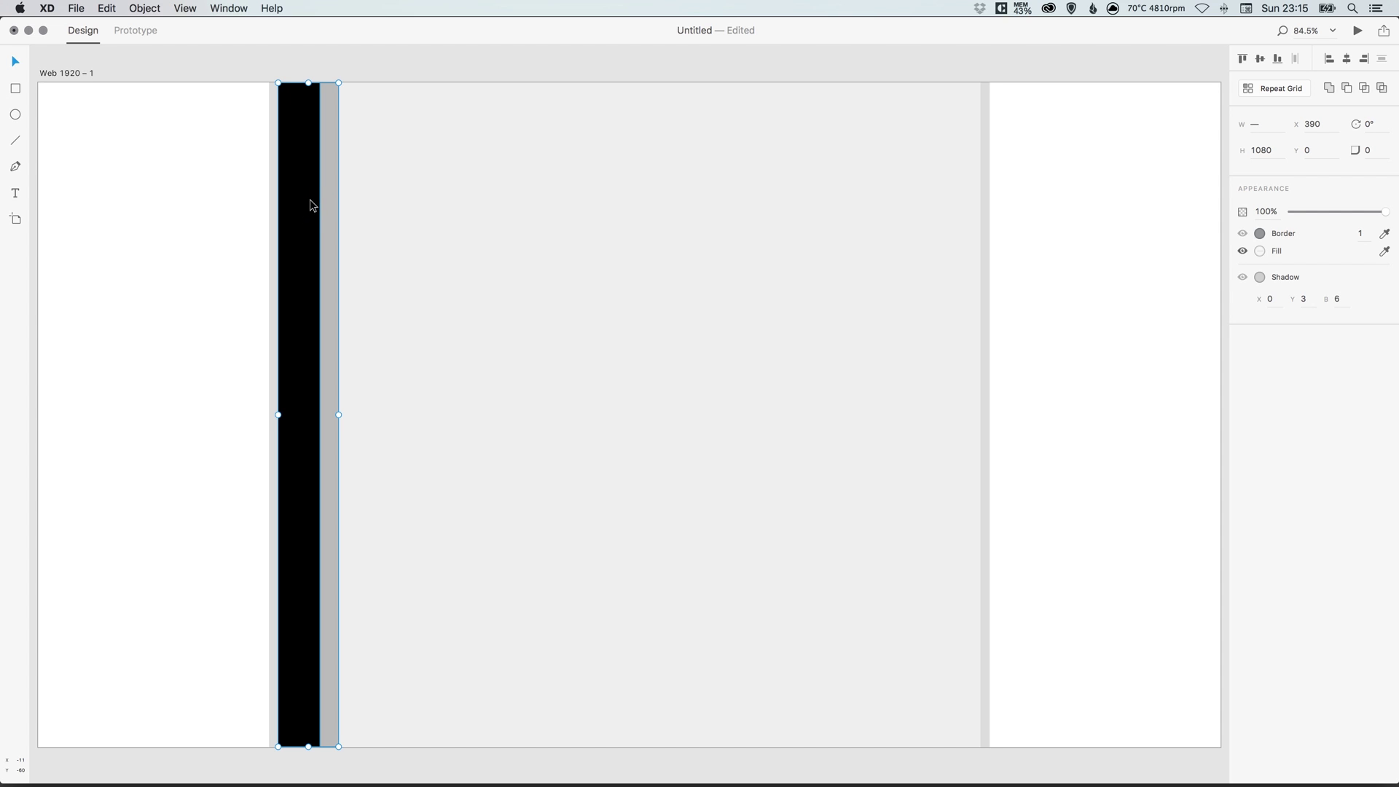
pyautogui.click(1278, 87)
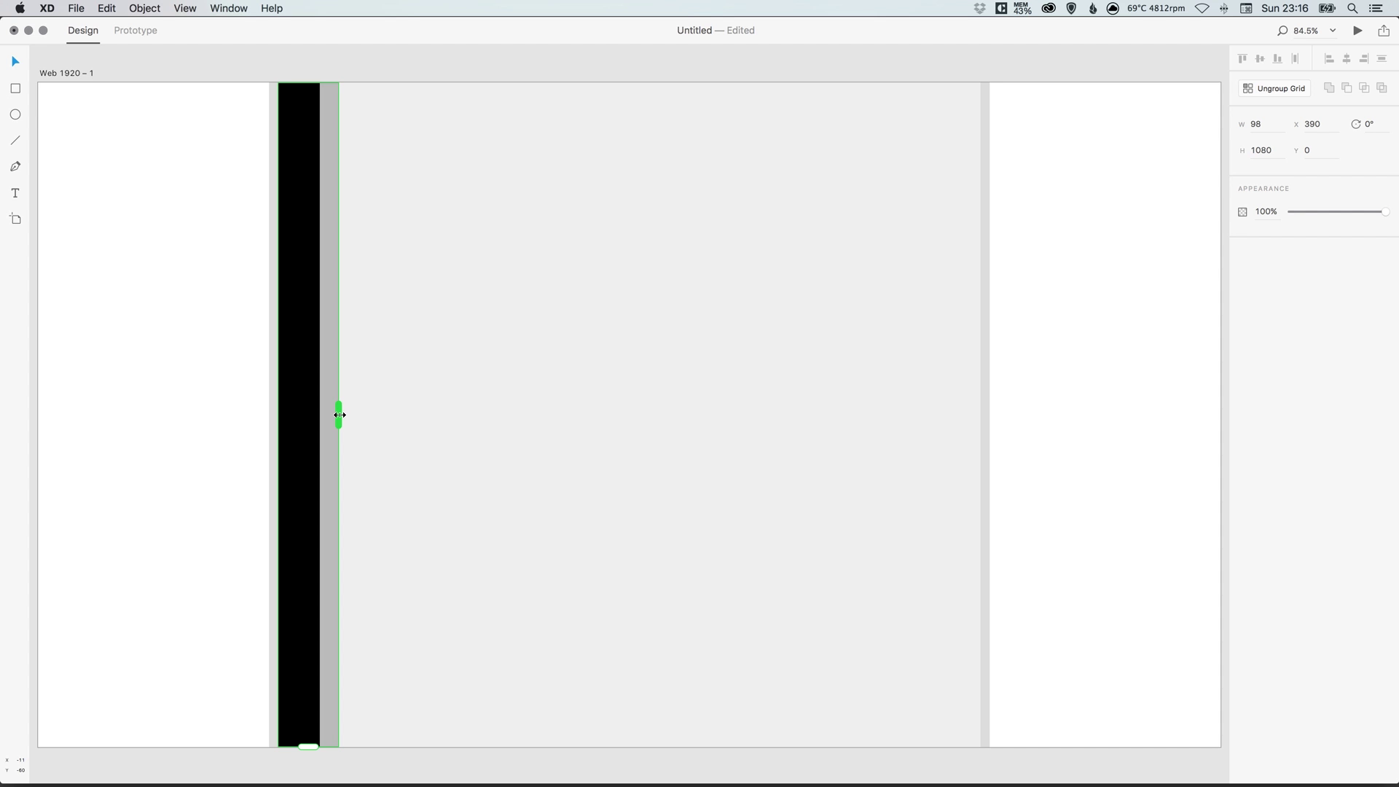
# Step: Stretch the repeat grid to 1140 px wide, repeating ten column-and-gutter pairs
pyautogui.moveTo(338, 415); pyautogui.dragTo(978, 425)
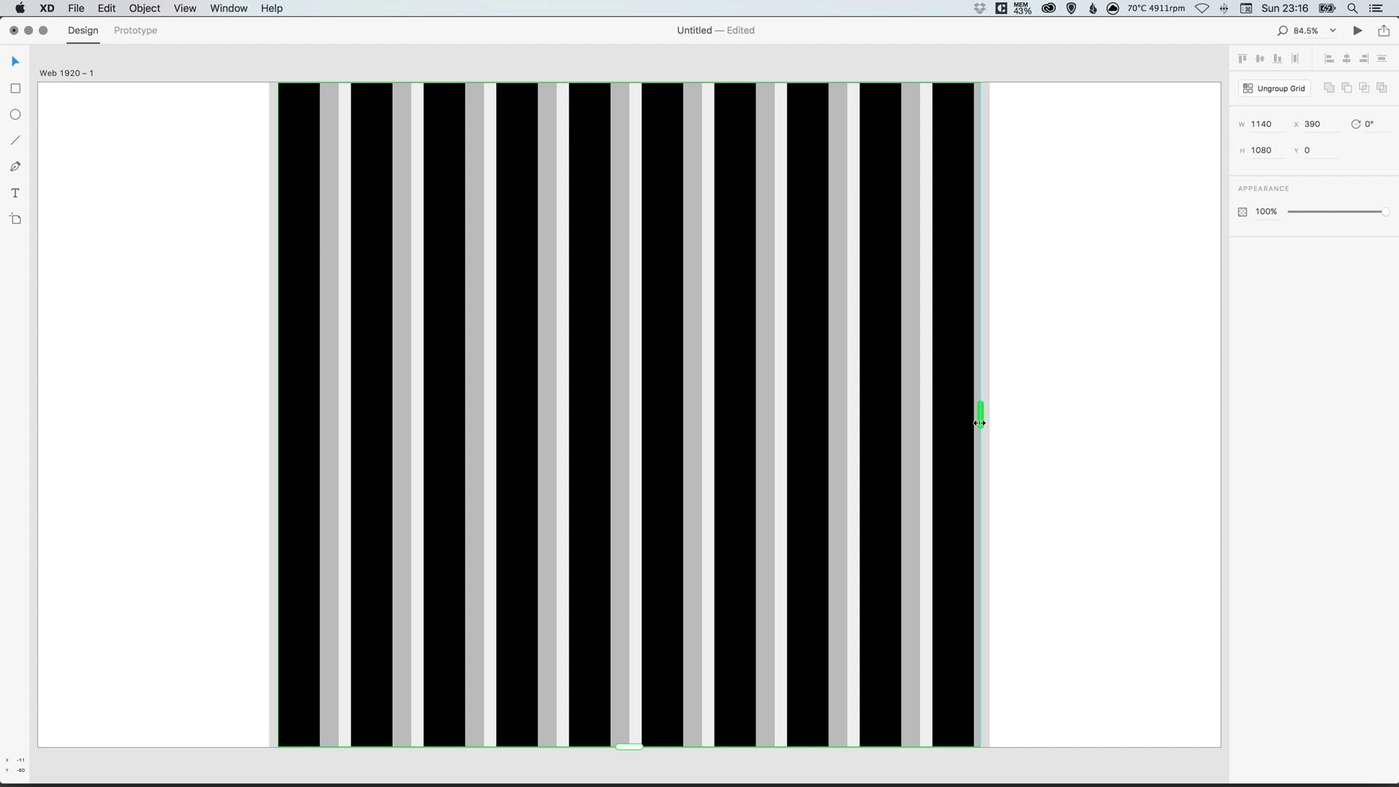
pyautogui.click(1039, 358)
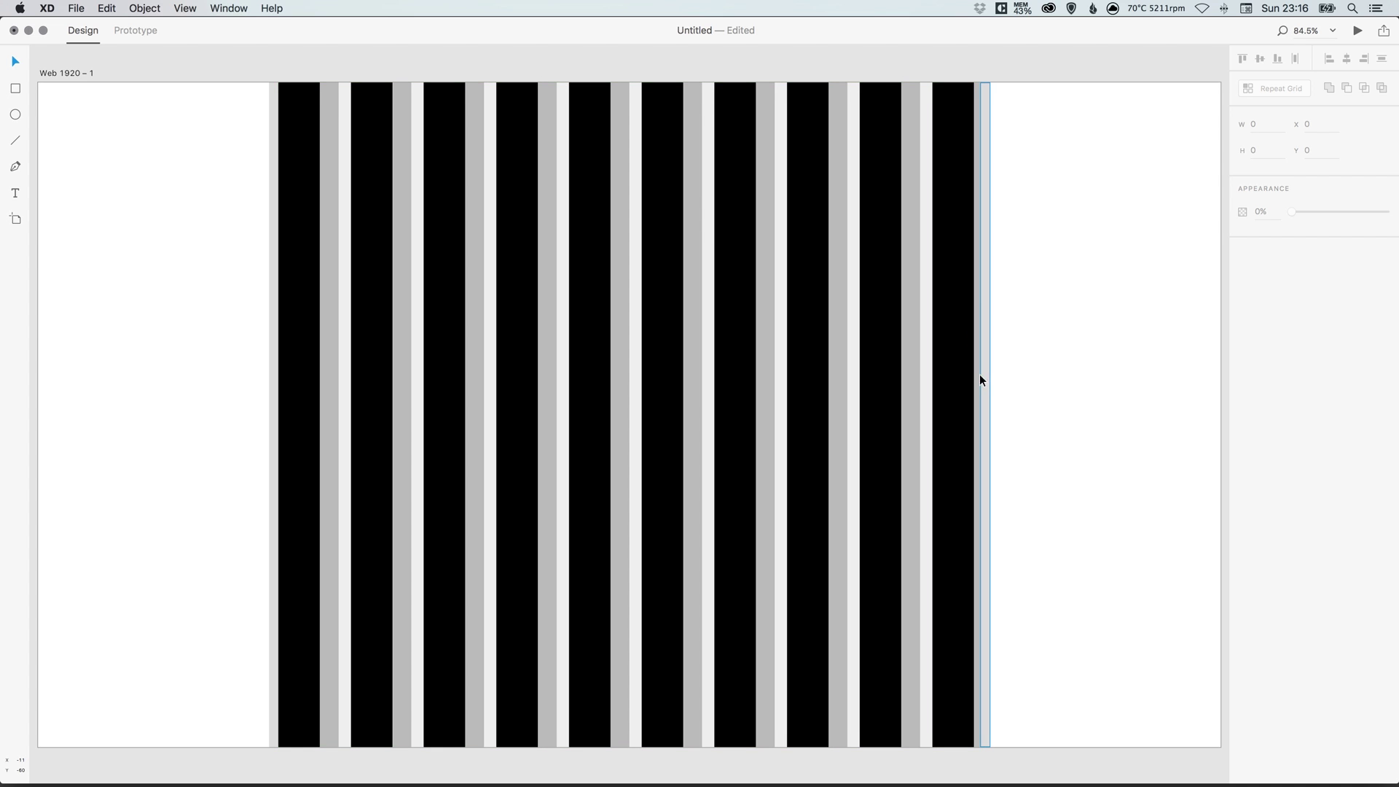
# Step: Reduce the repeat grid's spacing to zero, leaving a 960 × 1080 grid at X 390
pyautogui.click(482, 310)
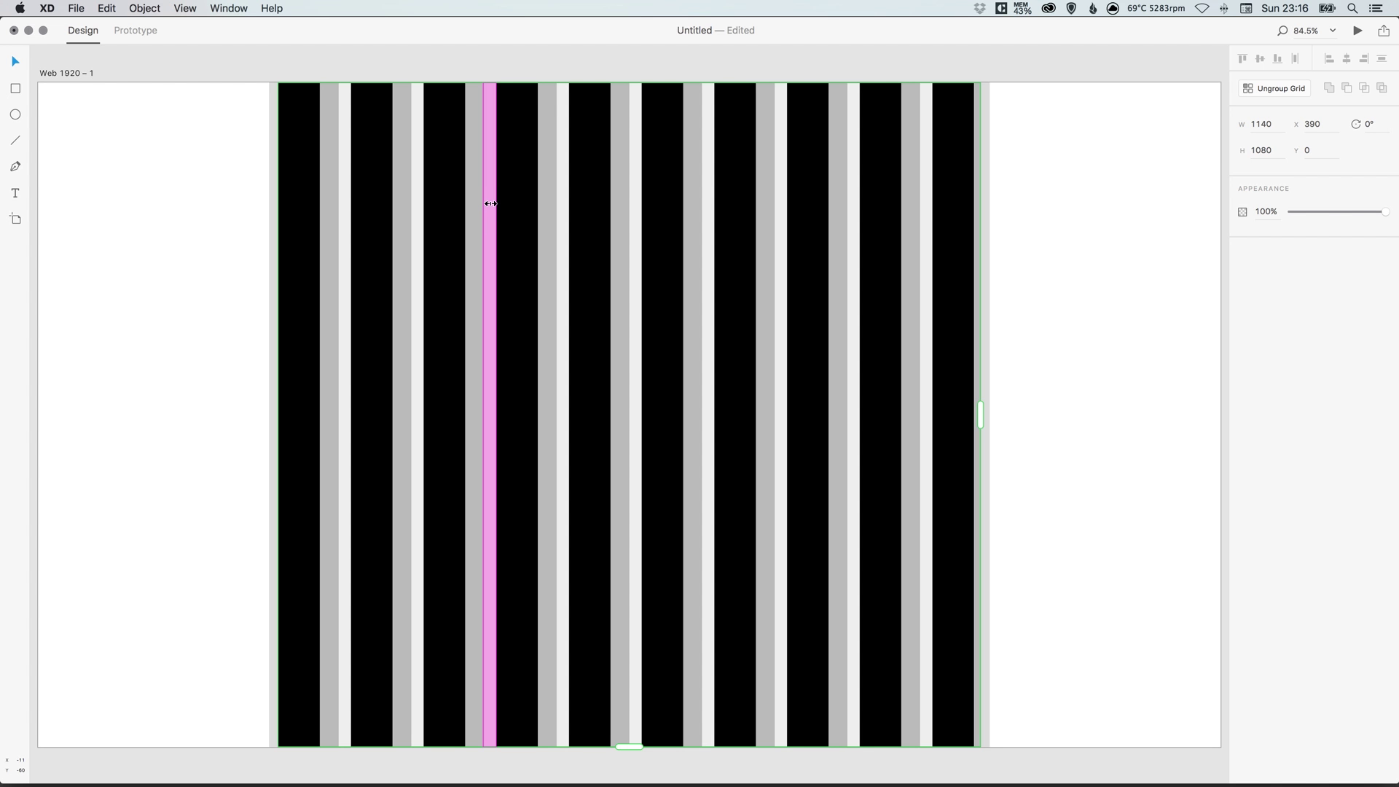
pyautogui.moveTo(489, 204); pyautogui.dragTo(453, 203)
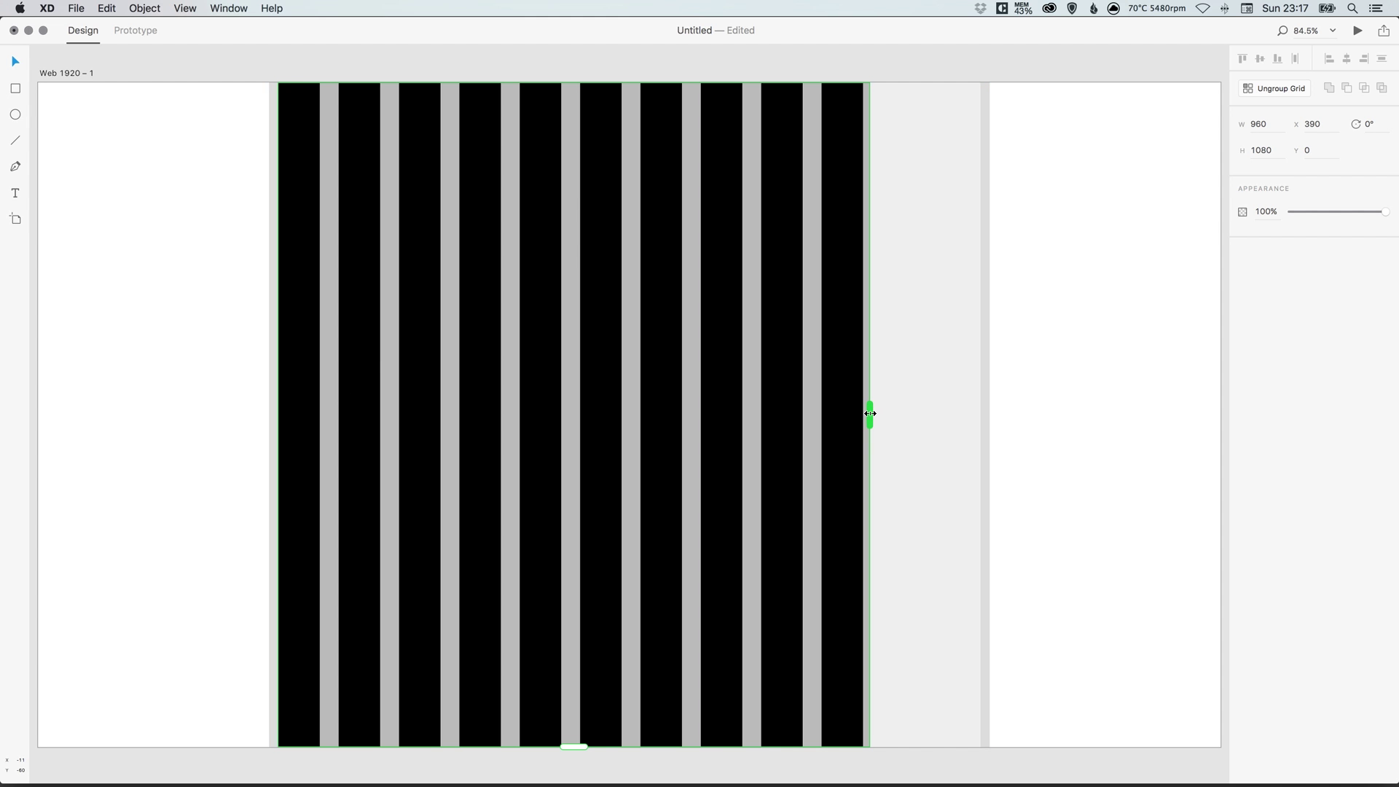
# Step: Widen the gap-free grid to 1140 px and select the last black column at X 1468
pyautogui.moveTo(870, 414); pyautogui.dragTo(981, 407)
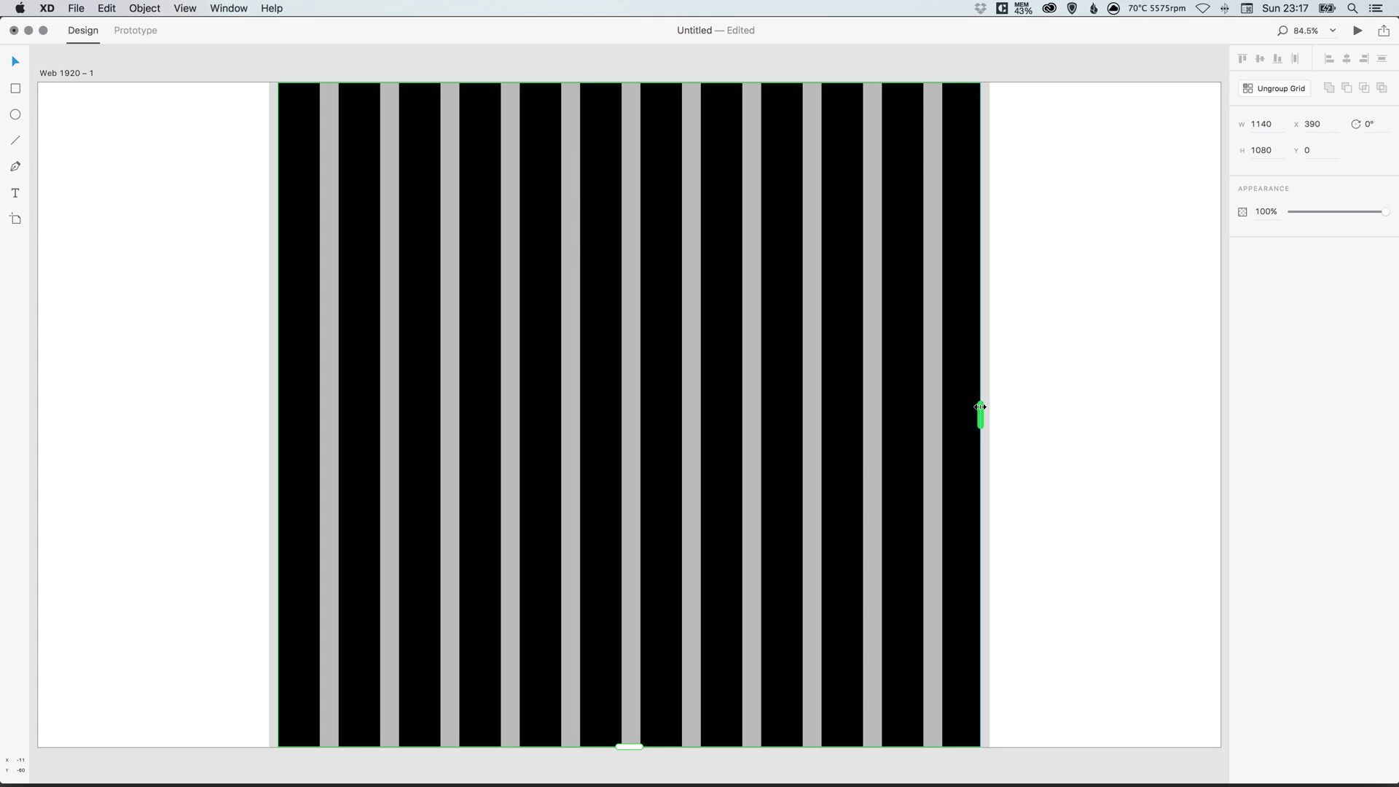
pyautogui.moveTo(981, 406)
pyautogui.mouseDown()
pyautogui.moveTo(998, 411)
pyautogui.moveTo(989, 394)
pyautogui.mouseUp()
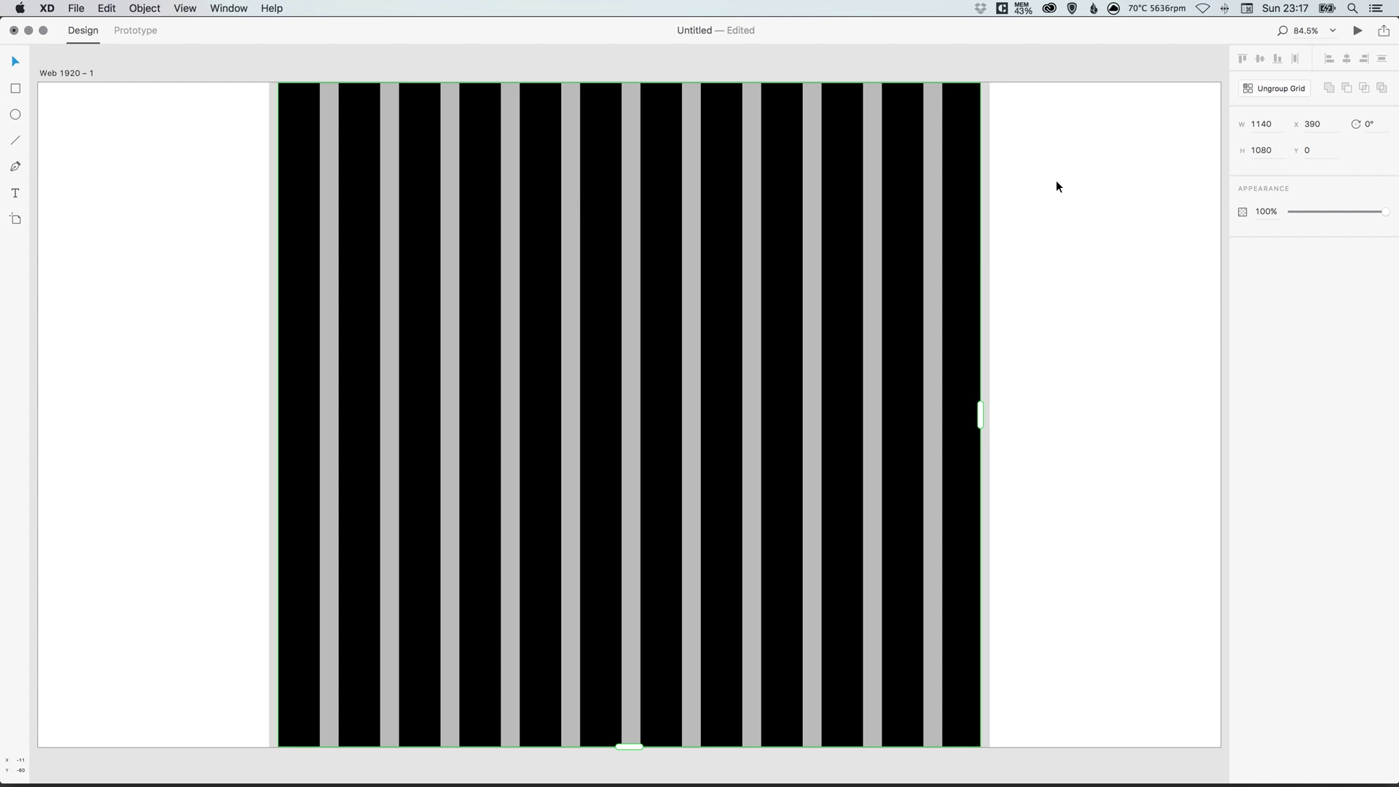
pyautogui.doubleClick(959, 292)
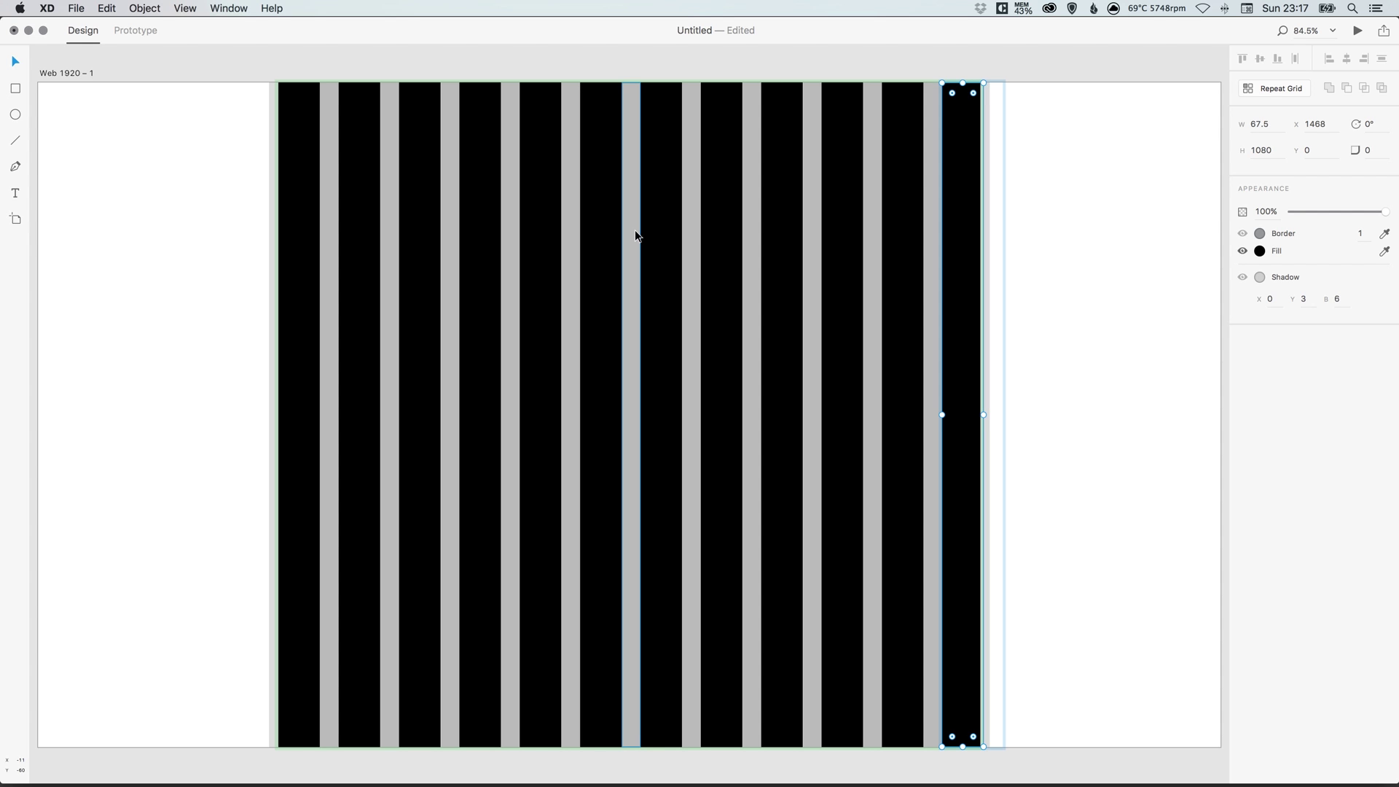
# Step: Select a grey gutter stripe inside the grid and start brightening its fill
pyautogui.click(228, 269)
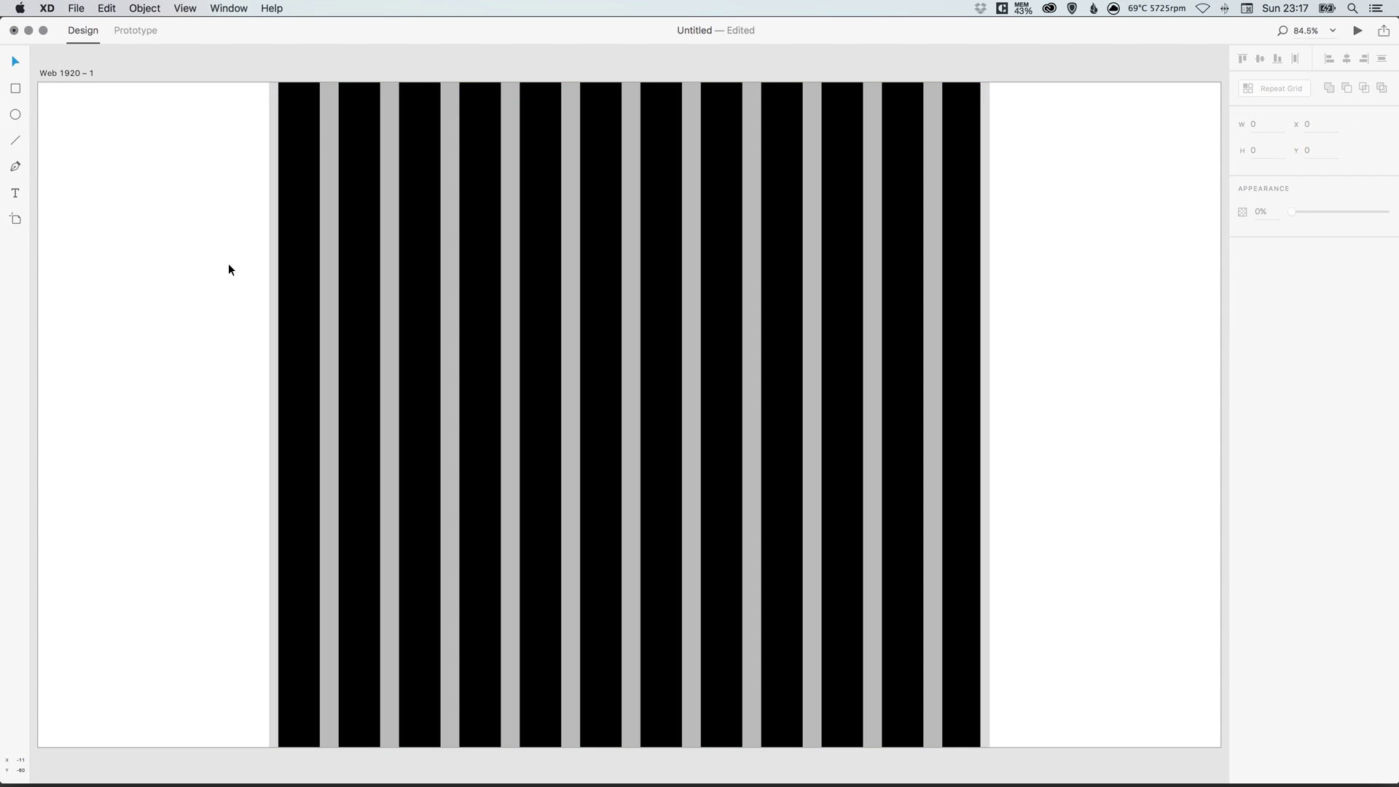
pyautogui.doubleClick(328, 291)
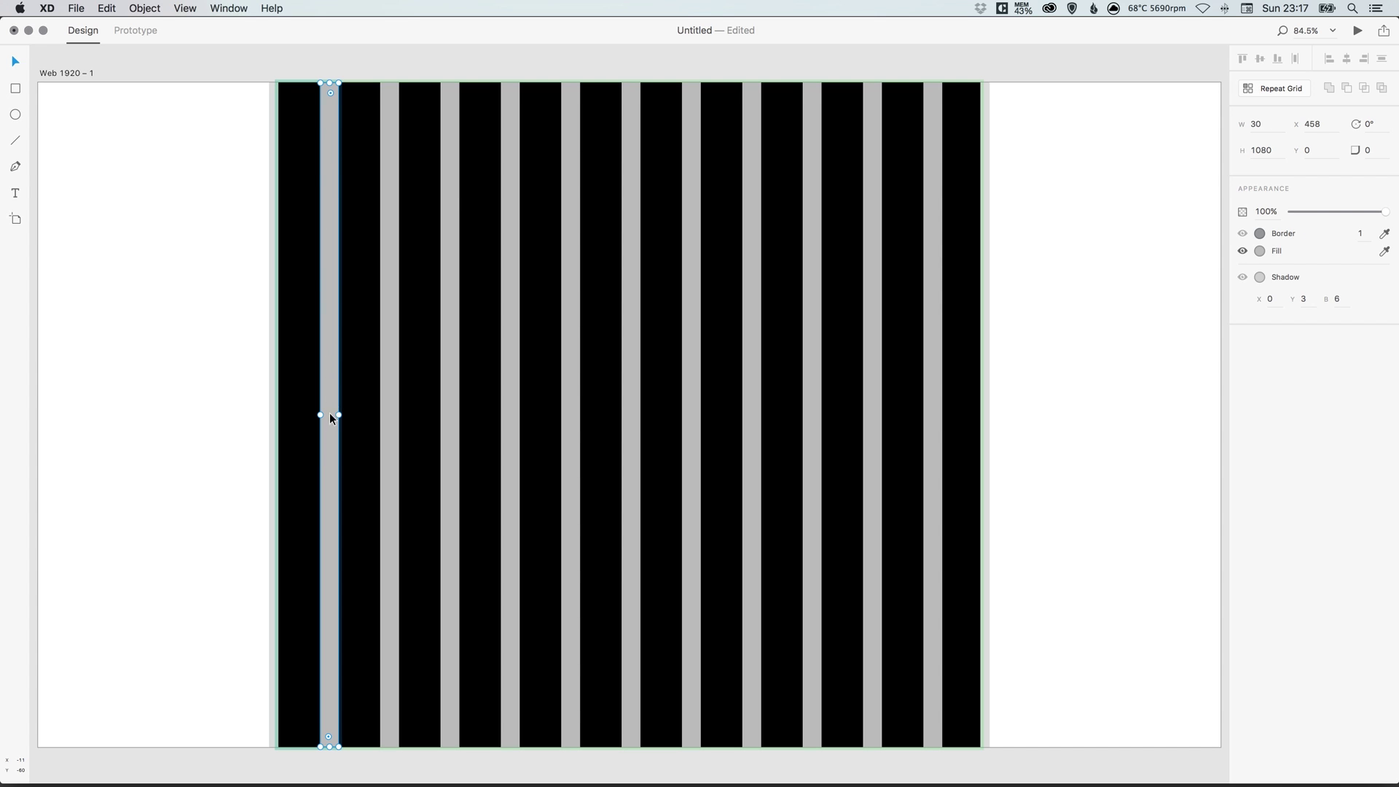
pyautogui.click(1260, 251)
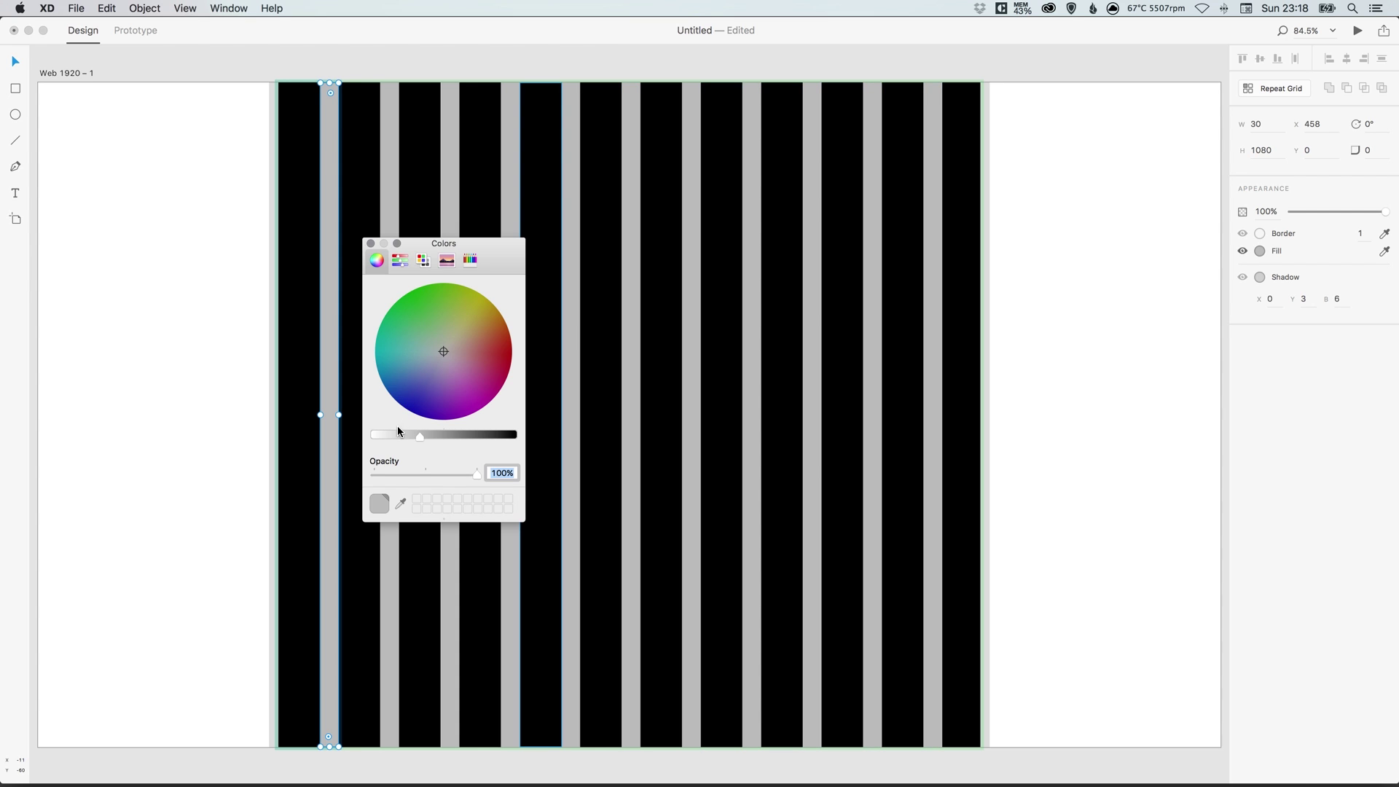
pyautogui.moveTo(398, 435)
pyautogui.mouseDown()
pyautogui.moveTo(361, 437)
pyautogui.moveTo(478, 440)
pyautogui.moveTo(376, 431)
pyautogui.moveTo(460, 430)
pyautogui.moveTo(385, 435)
pyautogui.moveTo(425, 435)
pyautogui.mouseUp()
# Step: Make the gutter stripes' fill white, then select the whole repeat grid
pyautogui.click(321, 420)
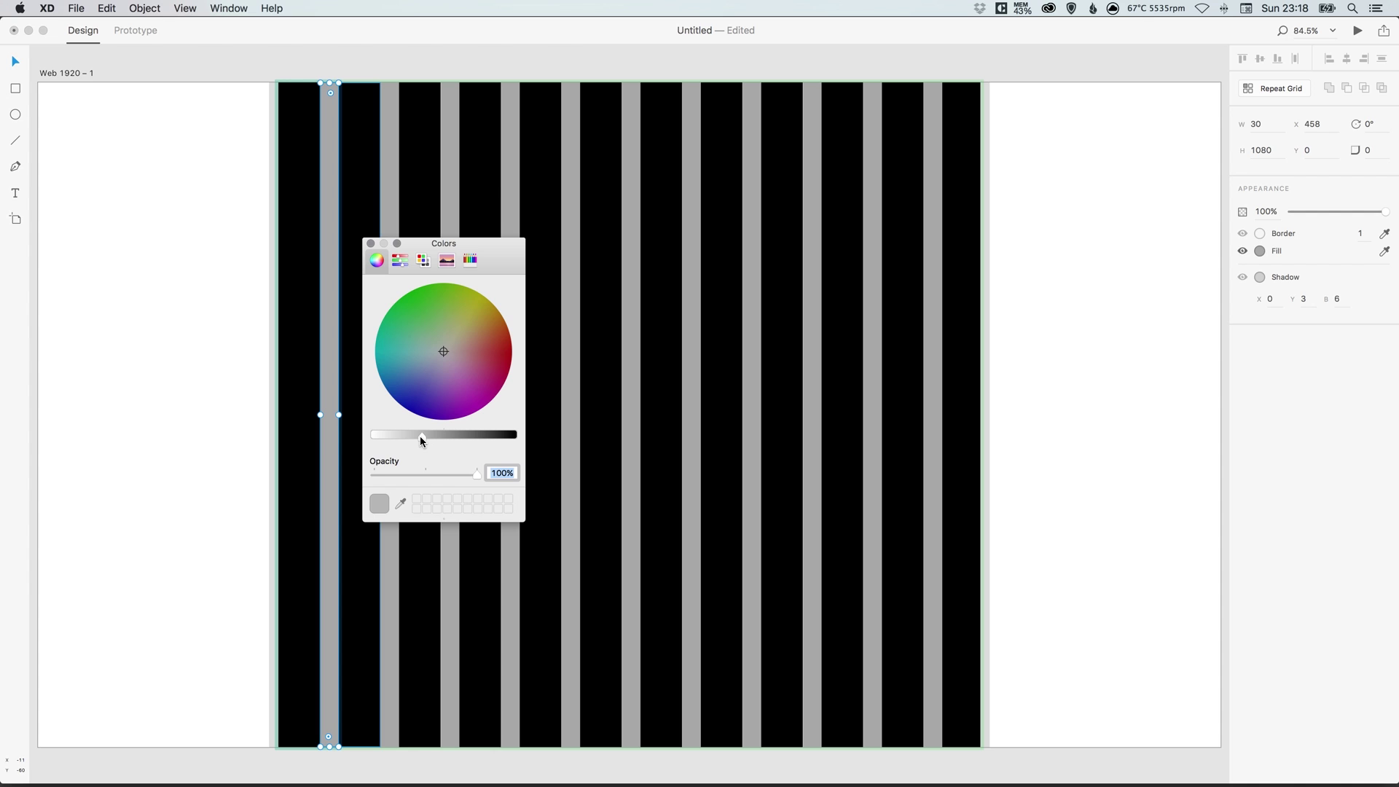
pyautogui.moveTo(423, 436); pyautogui.dragTo(375, 436)
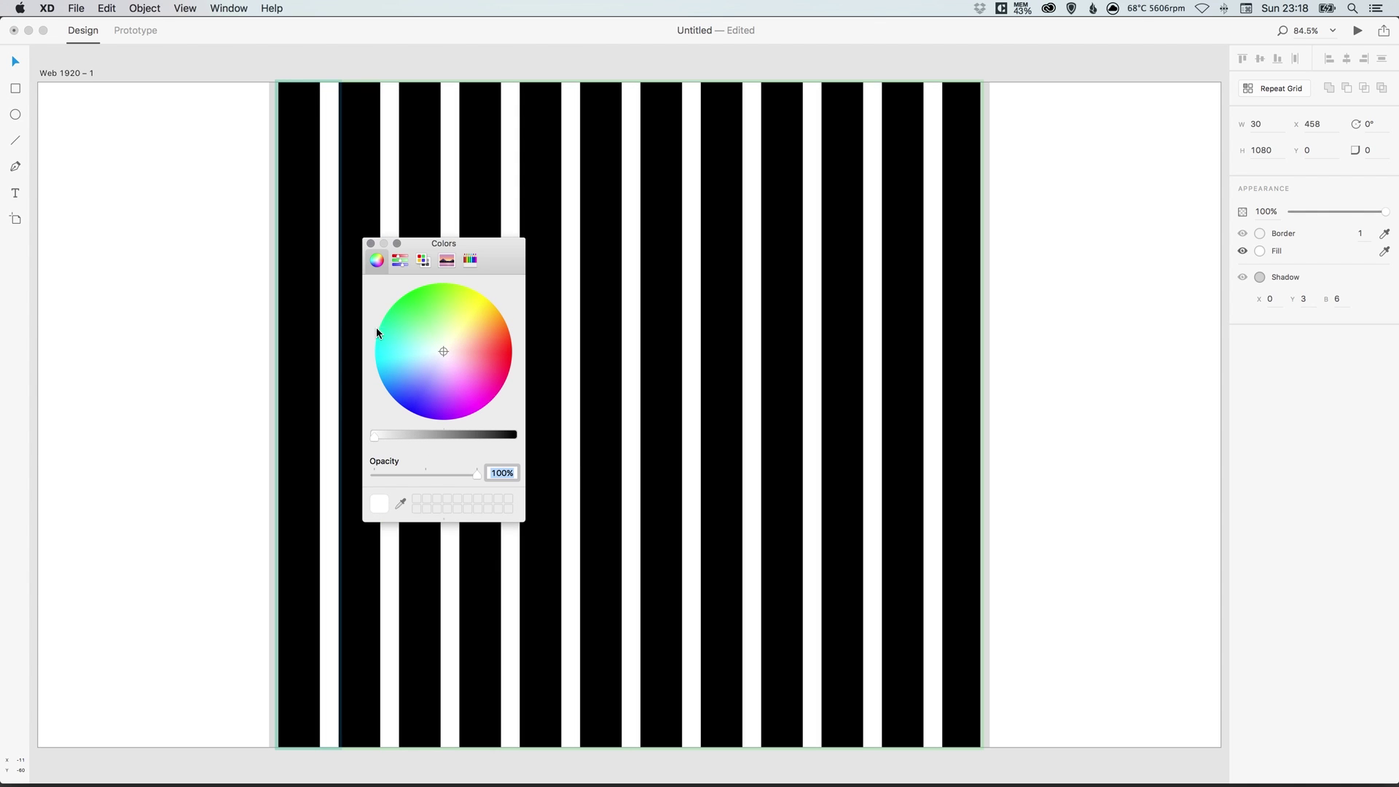
pyautogui.click(370, 245)
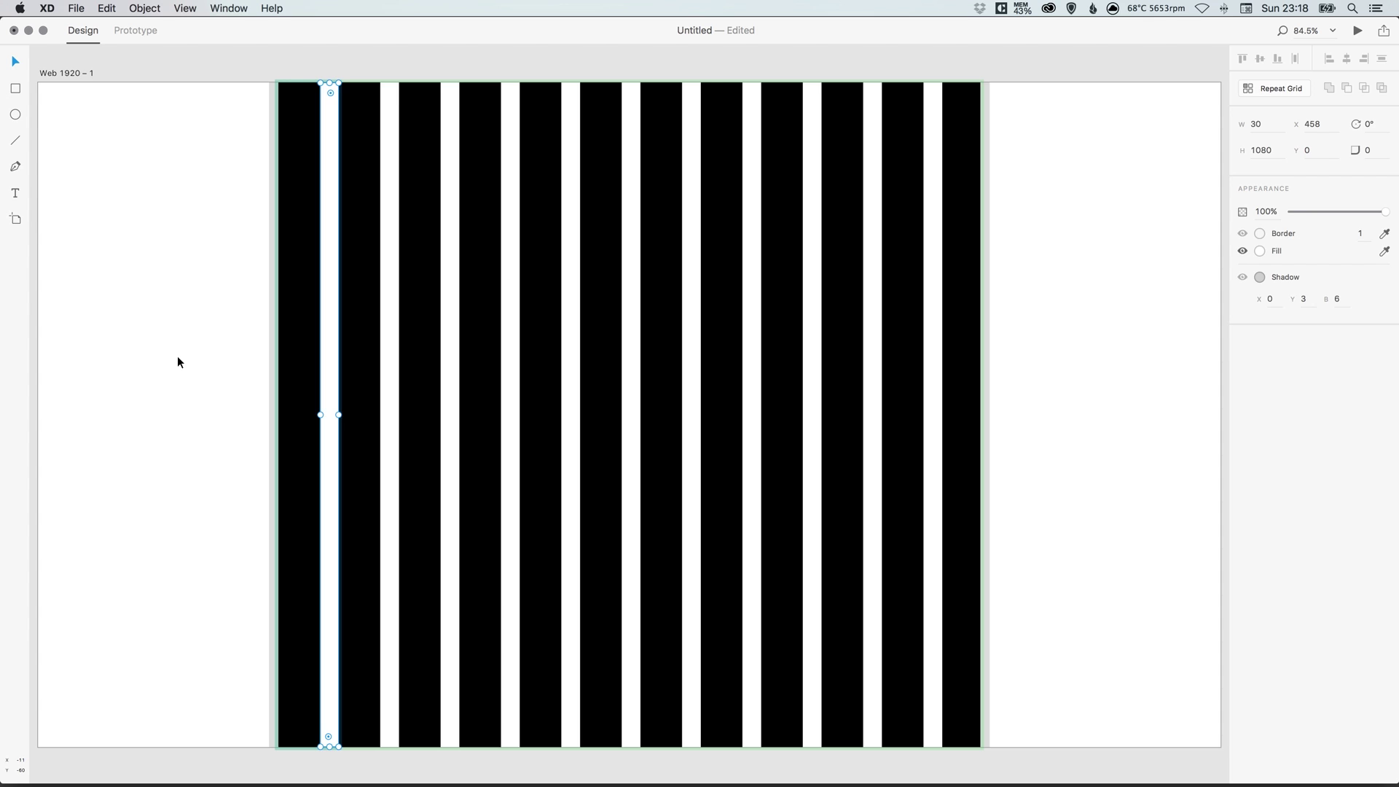
pyautogui.click(199, 348)
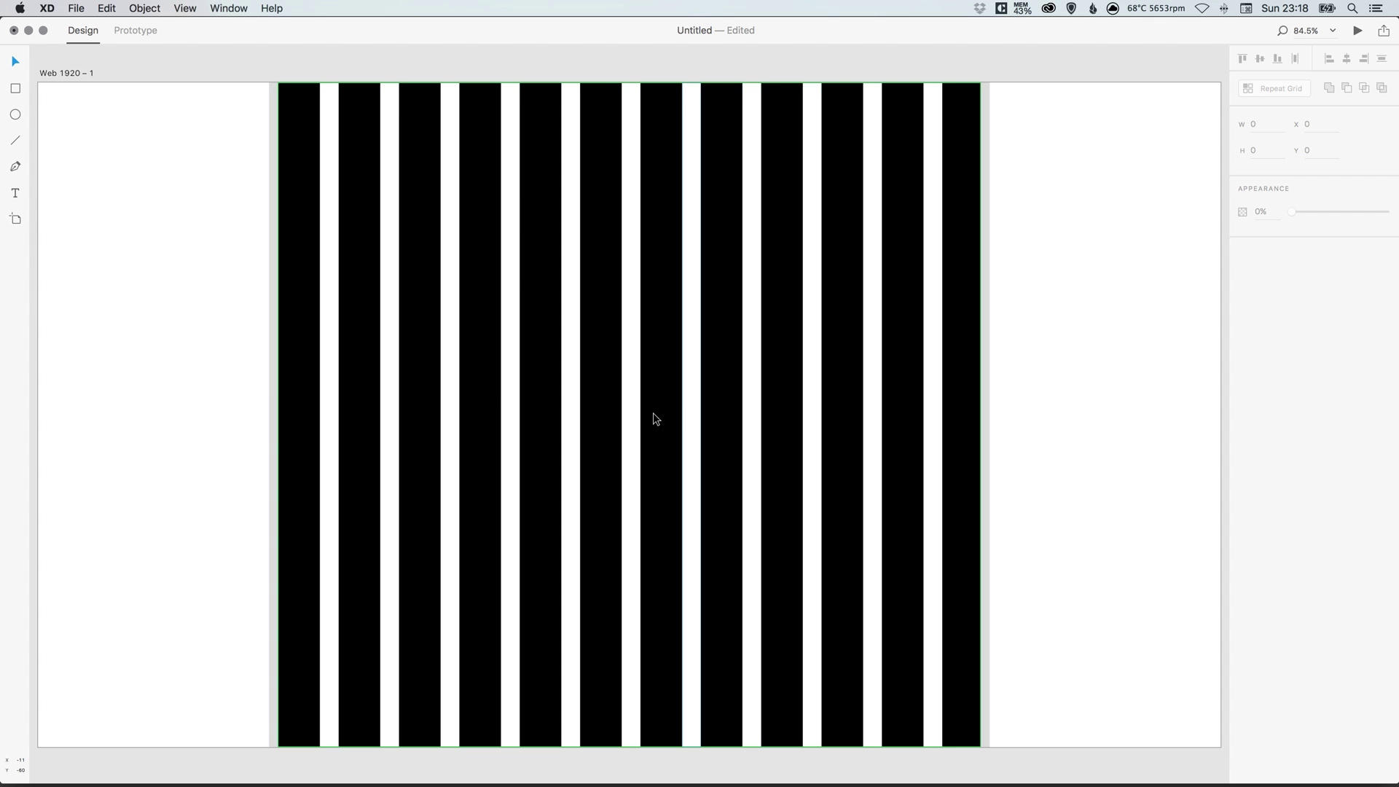
pyautogui.click(326, 376)
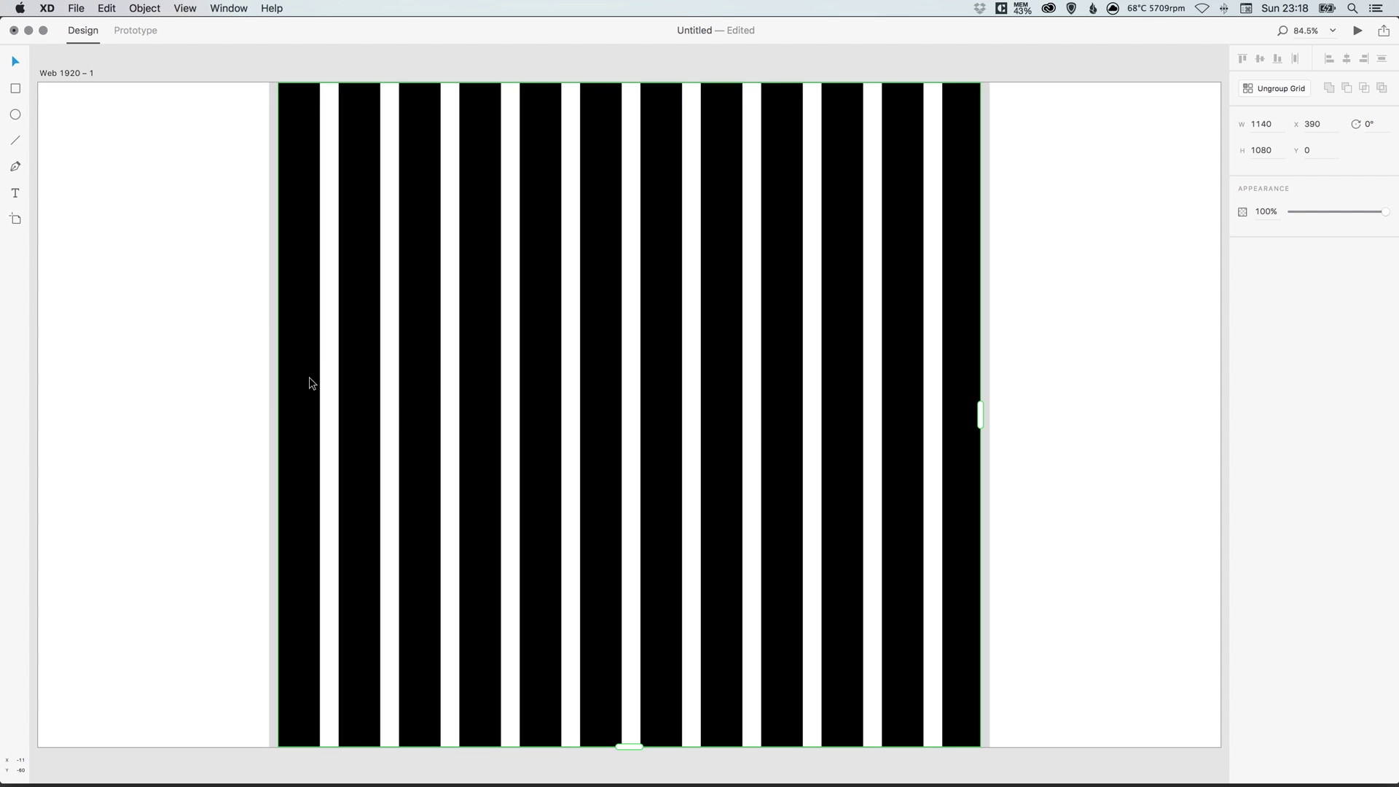
# Step: Fill both 15 × 1080 edge strips, left and right, with white
pyautogui.click(272, 366)
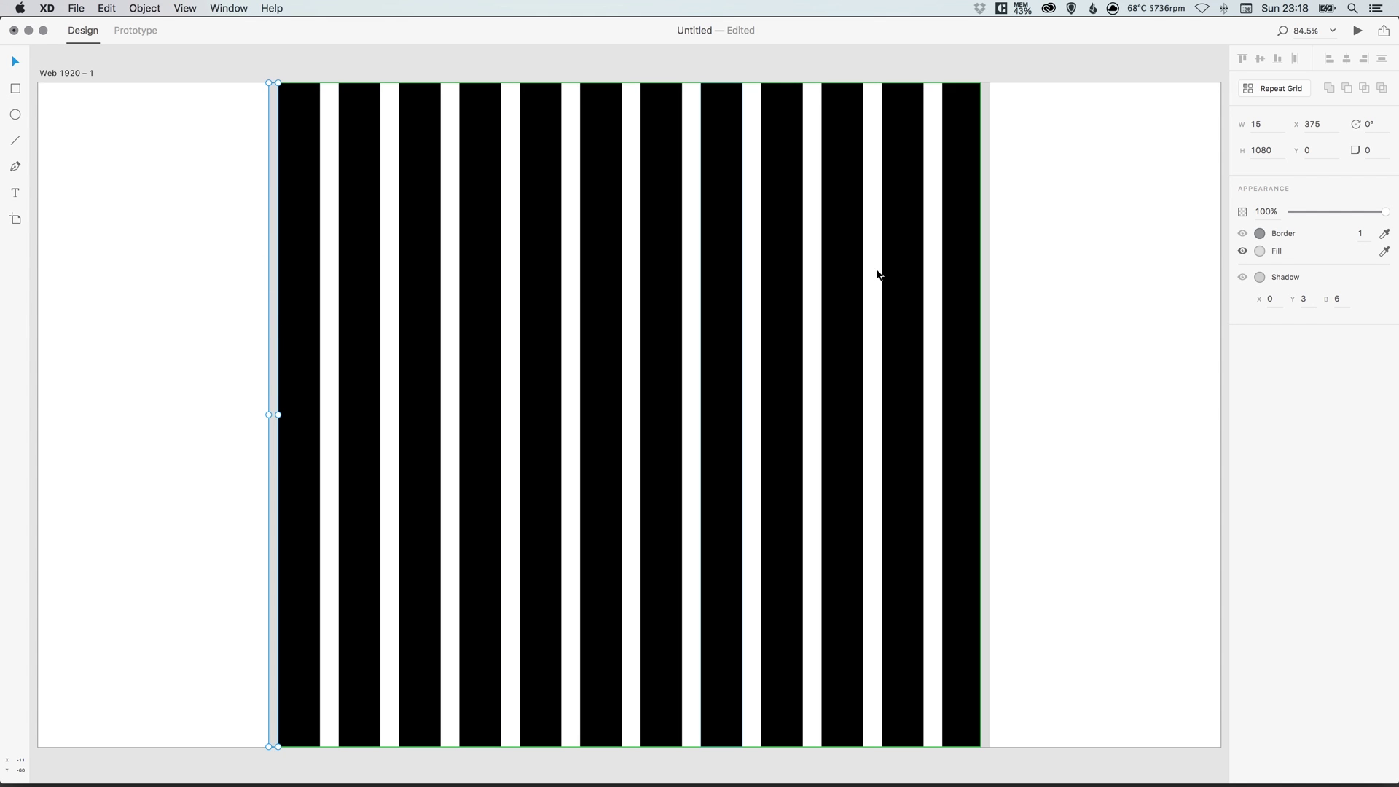
pyautogui.keyDown('shift'); pyautogui.click(987, 276); pyautogui.keyUp('shift')
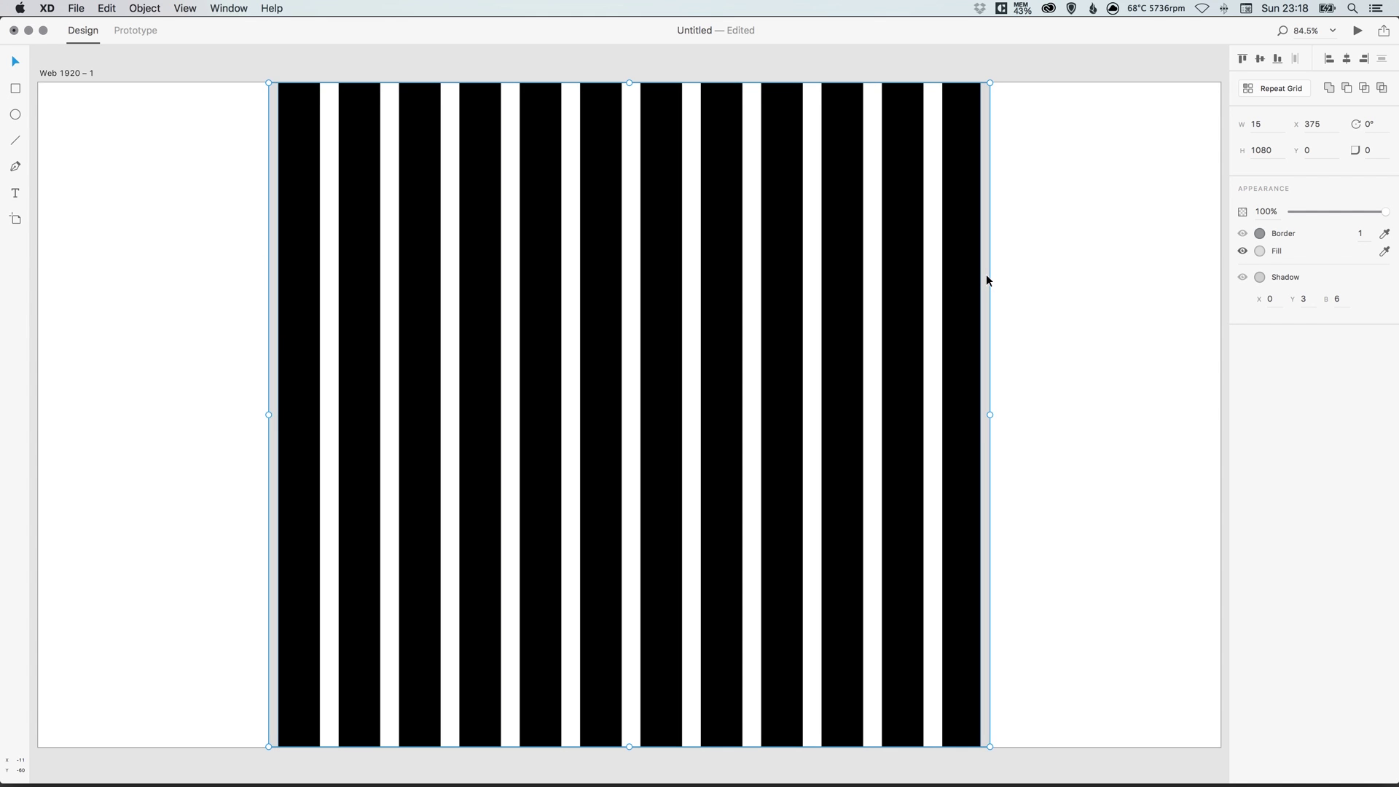
pyautogui.click(1260, 250)
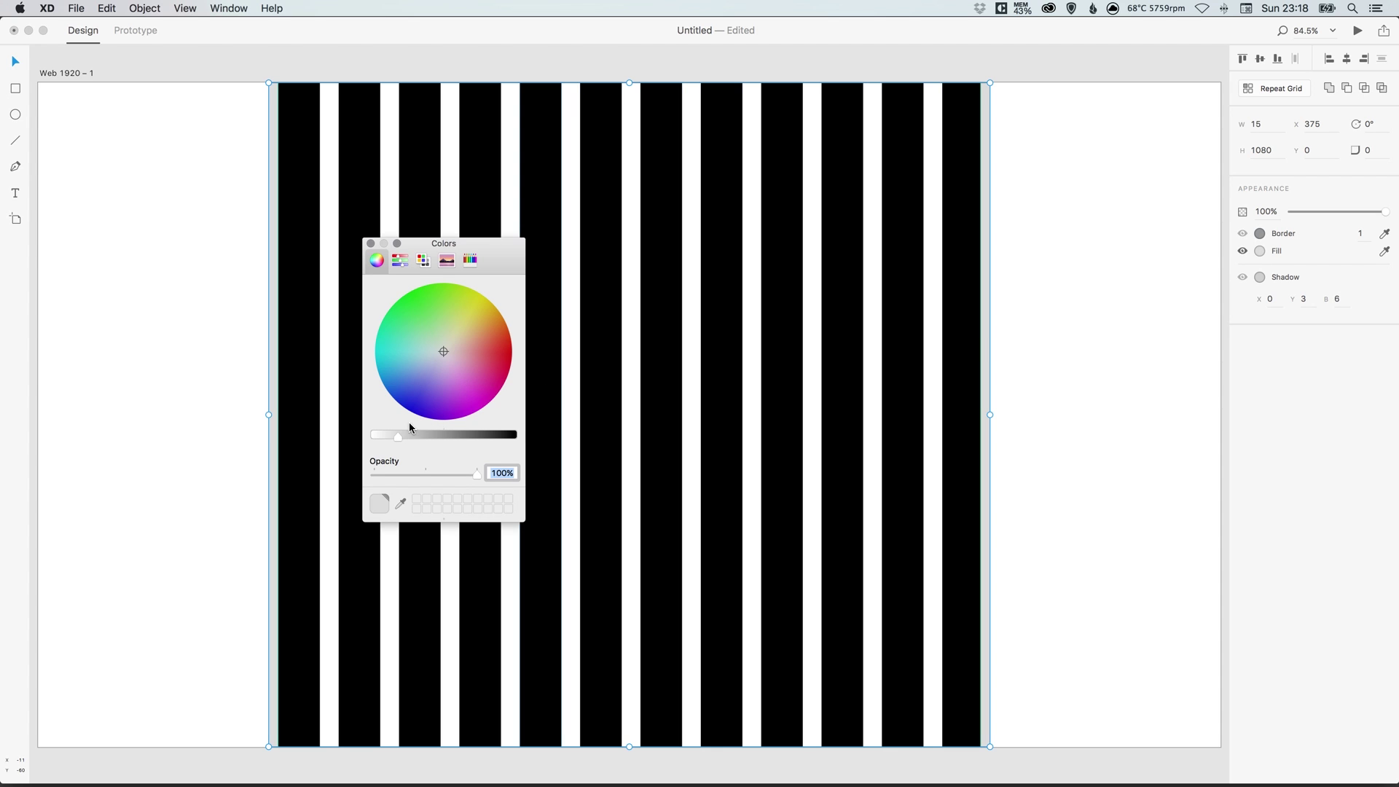
pyautogui.click(377, 436)
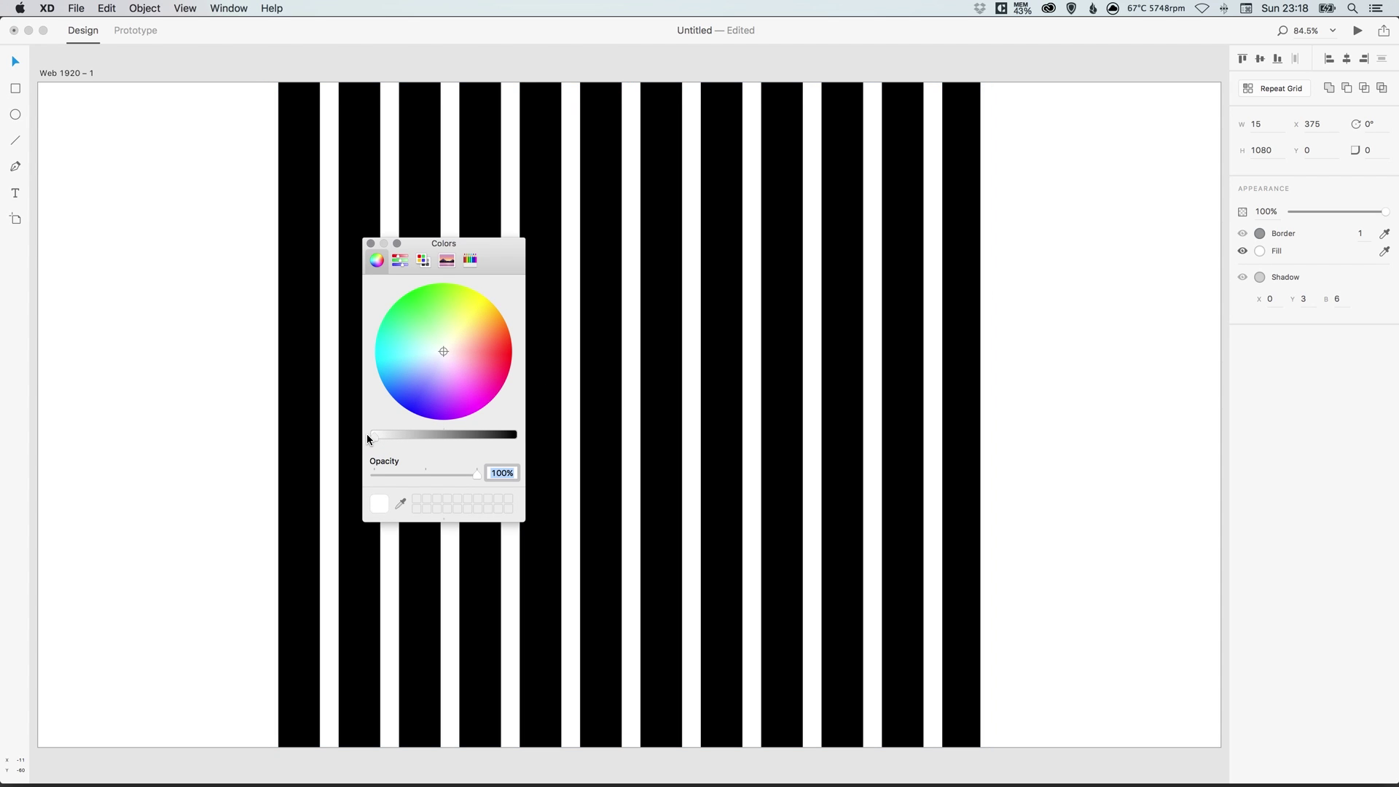
pyautogui.click(369, 243)
pyautogui.click(194, 330)
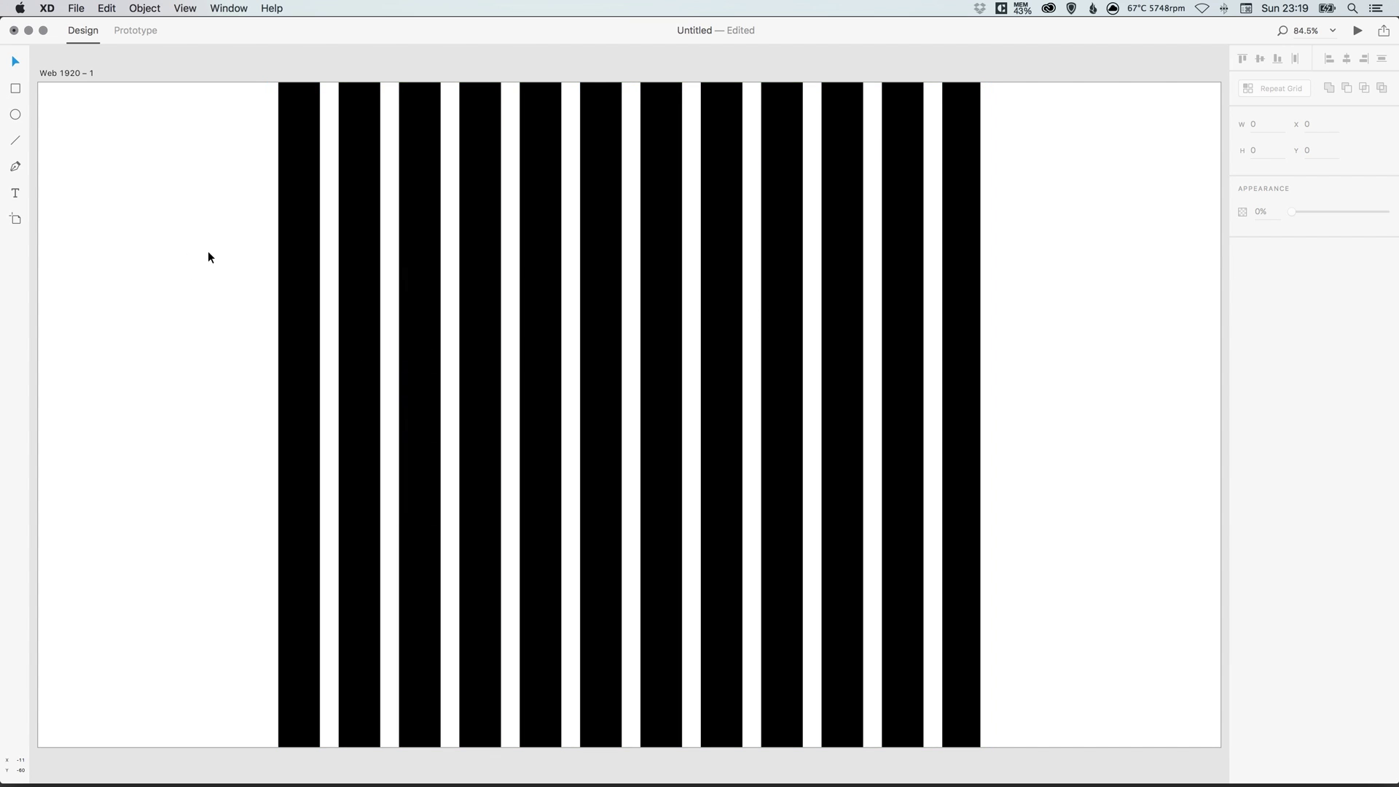
# Step: Group all the stripe rectangles into one column grid at 5% opacity
pyautogui.moveTo(133, 145); pyautogui.dragTo(1010, 459)
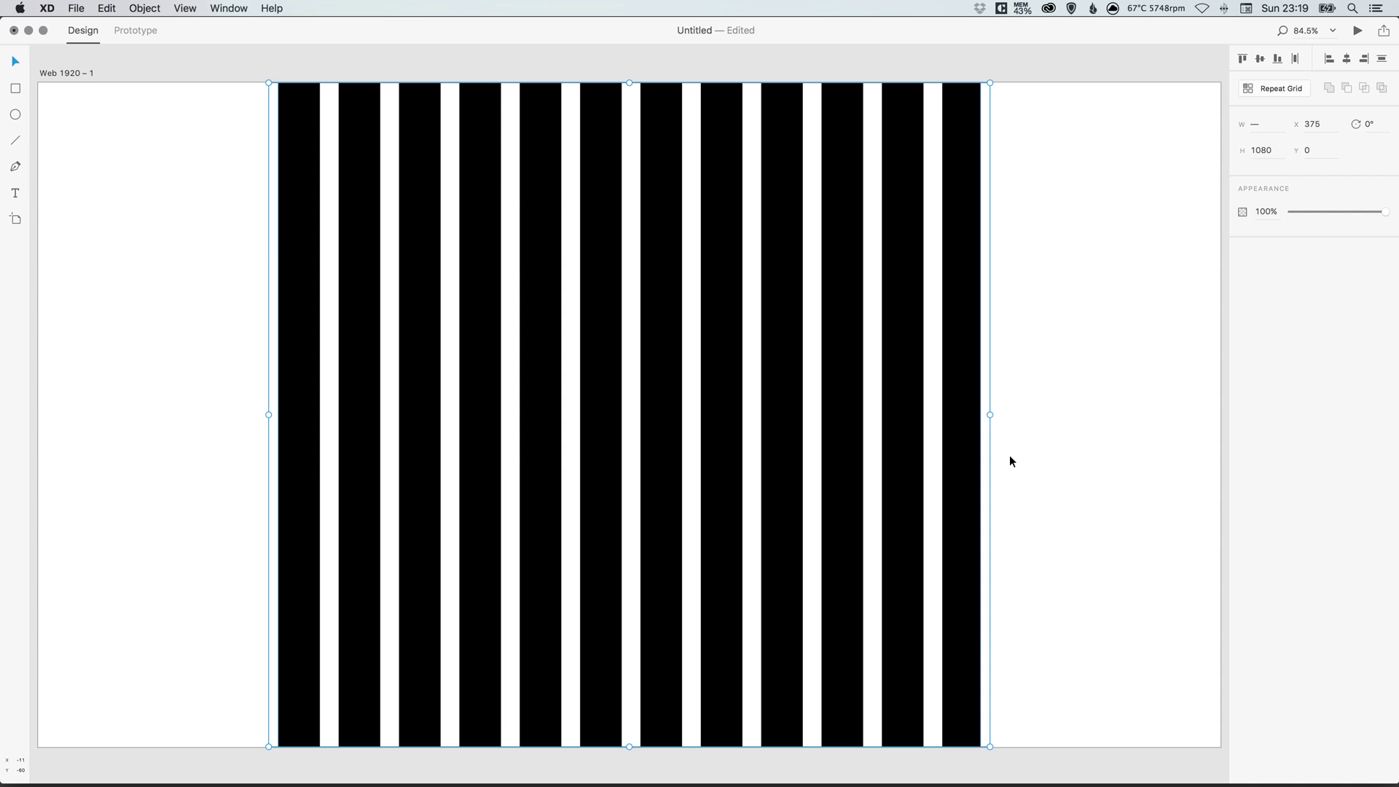
pyautogui.click(144, 8)
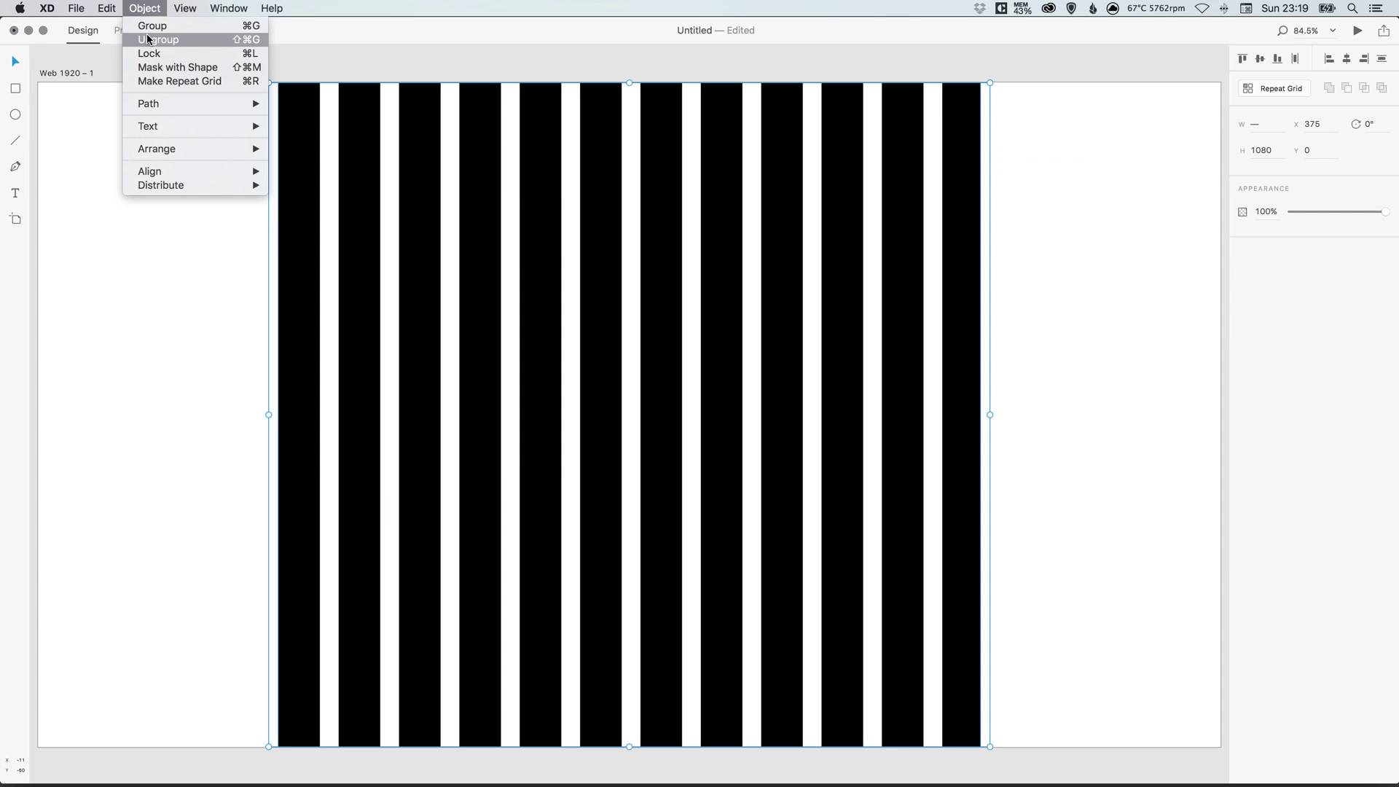
pyautogui.click(150, 26)
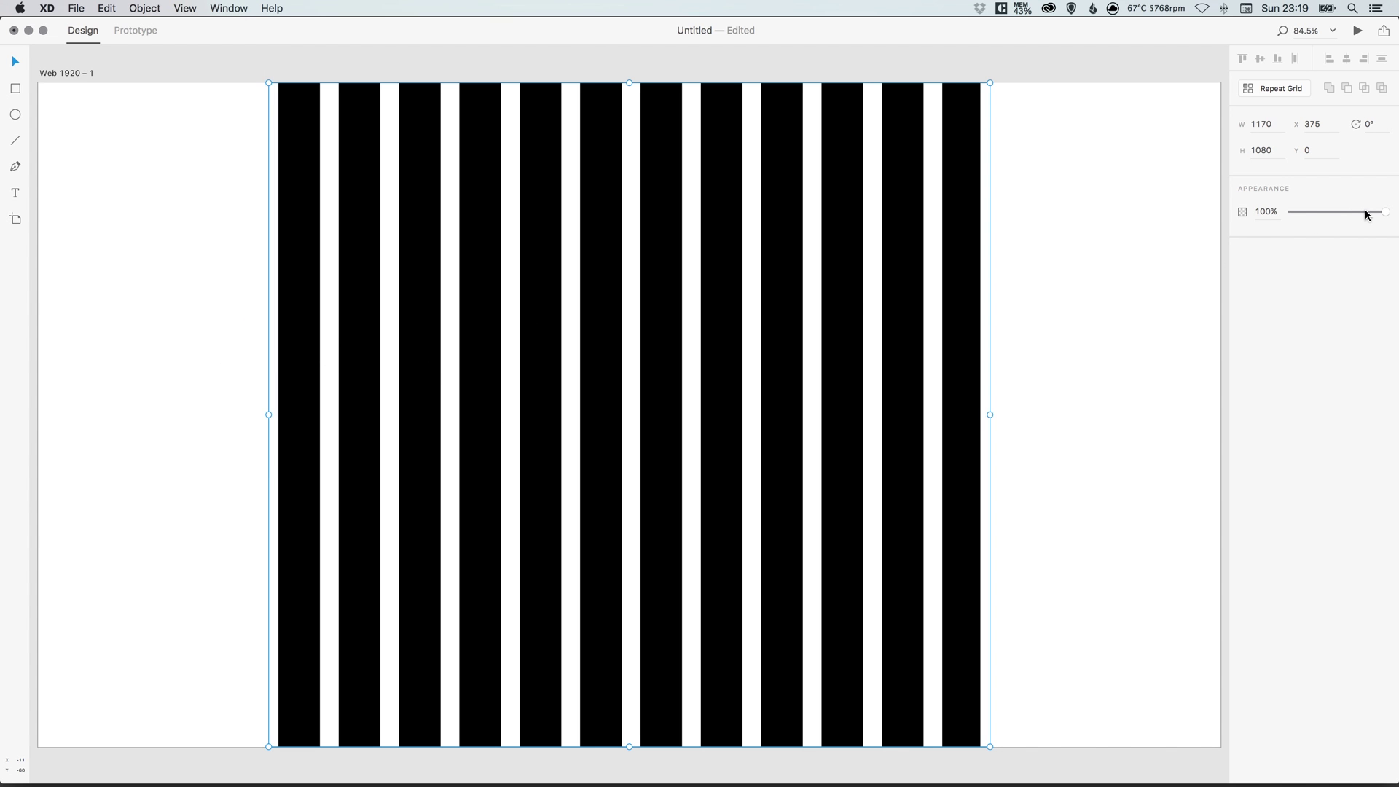
pyautogui.moveTo(1362, 210); pyautogui.dragTo(1296, 214)
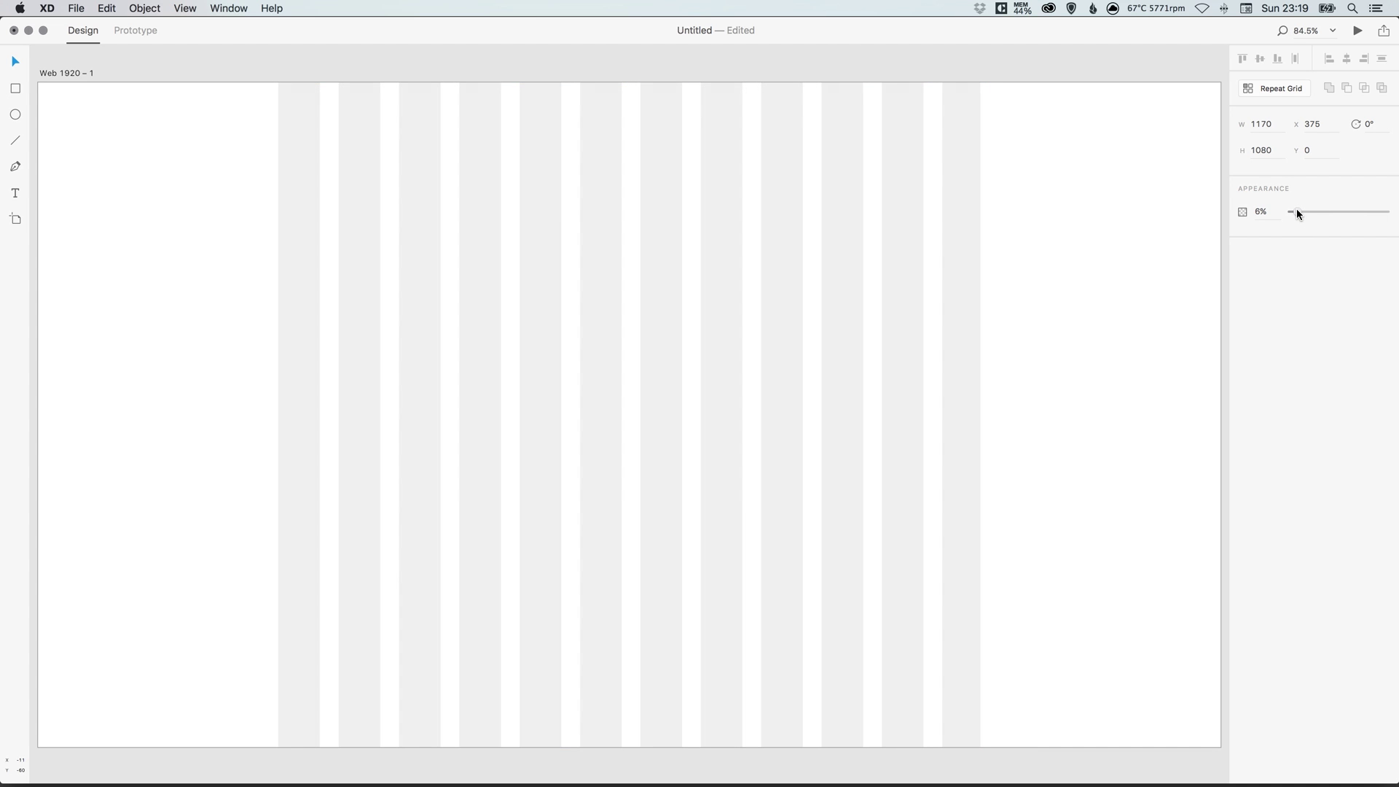
pyautogui.moveTo(1297, 210); pyautogui.dragTo(1298, 210)
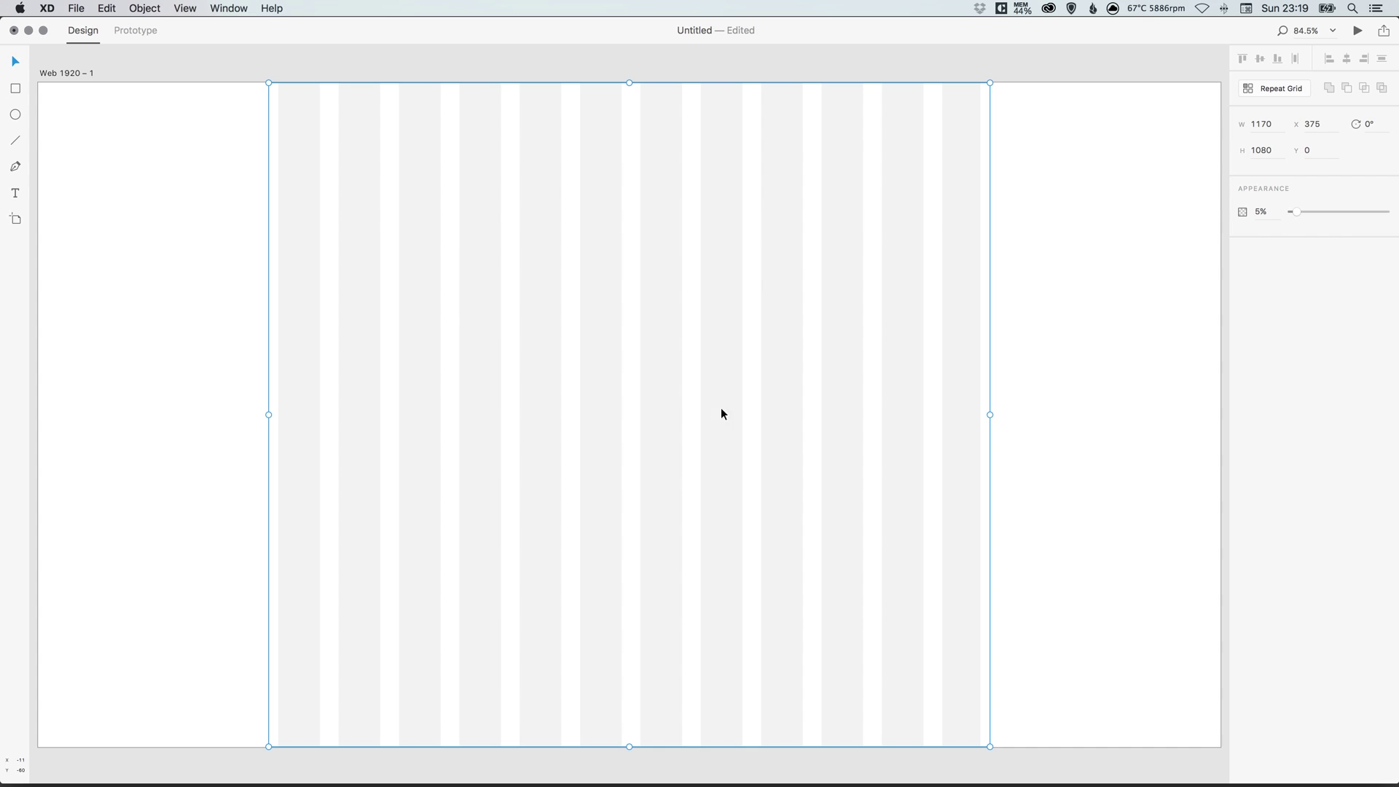
# Step: Lock the column grid and confirm it can no longer be selected
pyautogui.click(143, 8)
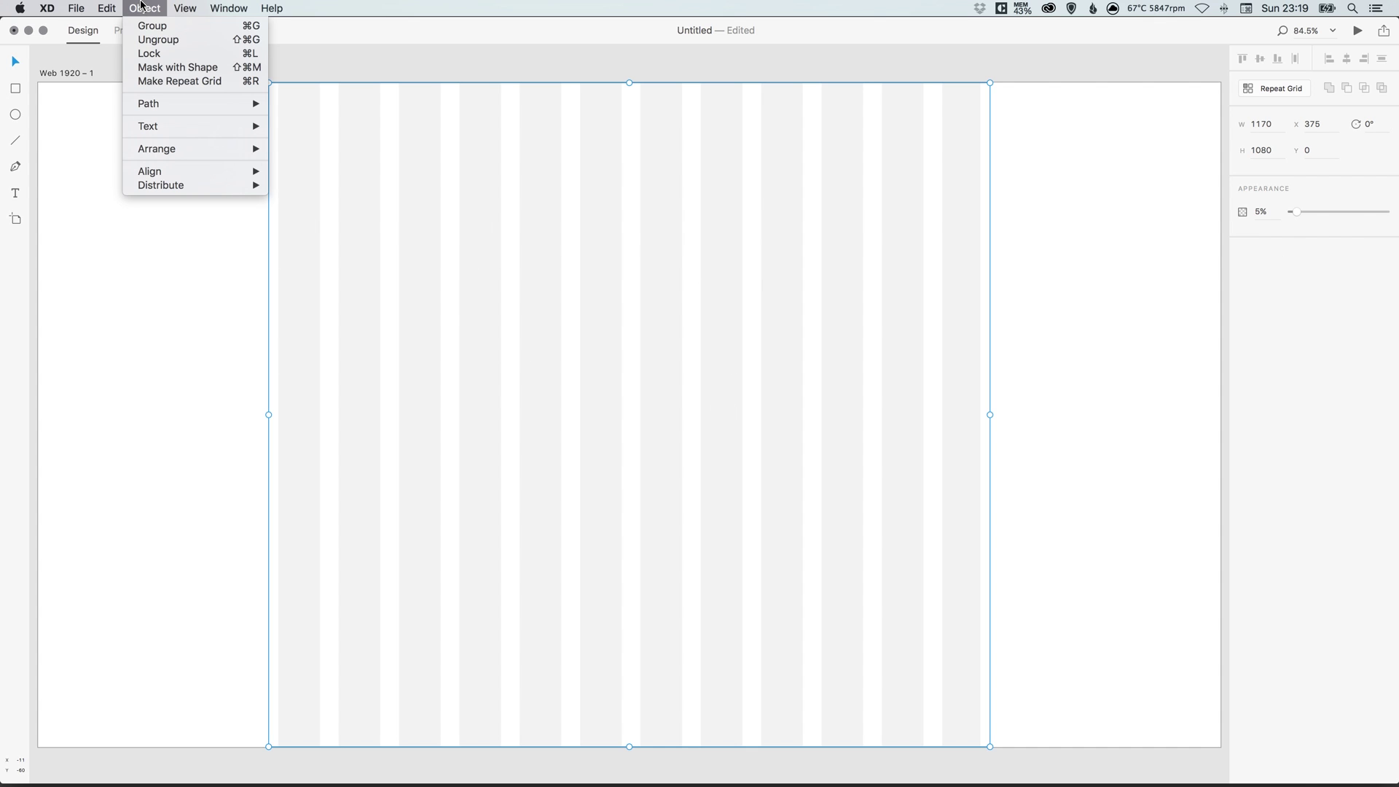
pyautogui.click(150, 56)
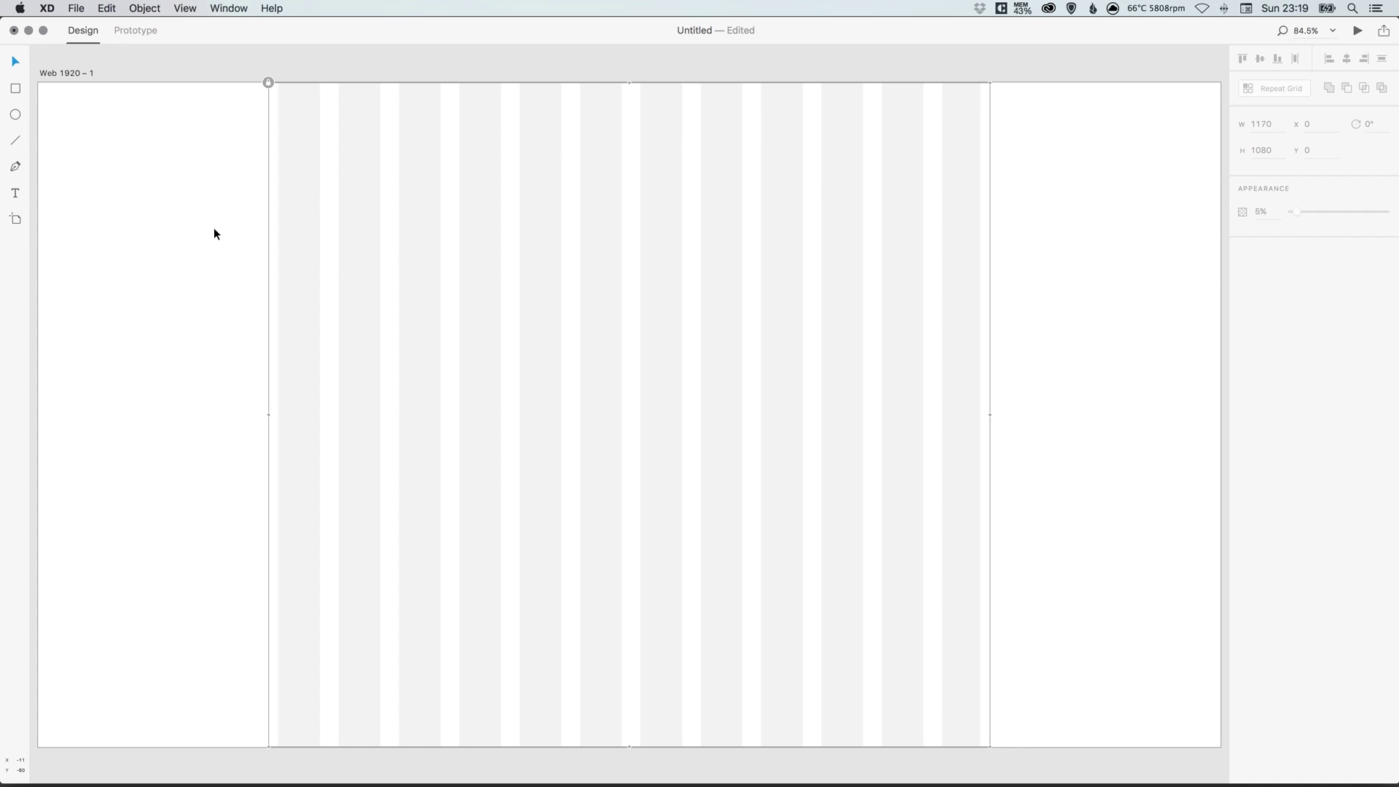
pyautogui.moveTo(394, 241); pyautogui.dragTo(510, 271)
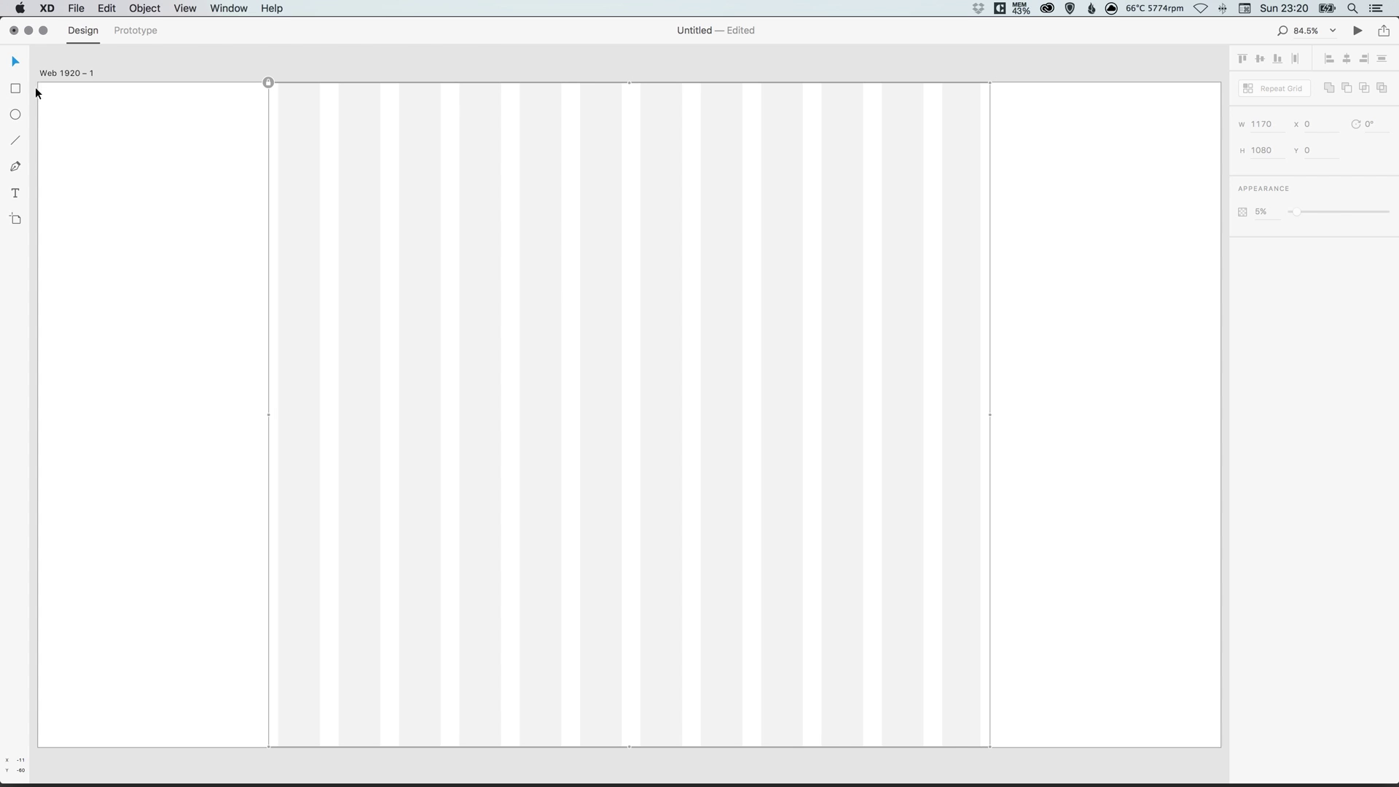
# Step: Draw a red test rectangle over the grid, then enlarge, shift right and widen it
pyautogui.press('r')
pyautogui.moveTo(339, 190)
pyautogui.mouseDown()
pyautogui.moveTo(562, 337)
pyautogui.moveTo(676, 362)
pyautogui.mouseUp()
pyautogui.click(1261, 251)
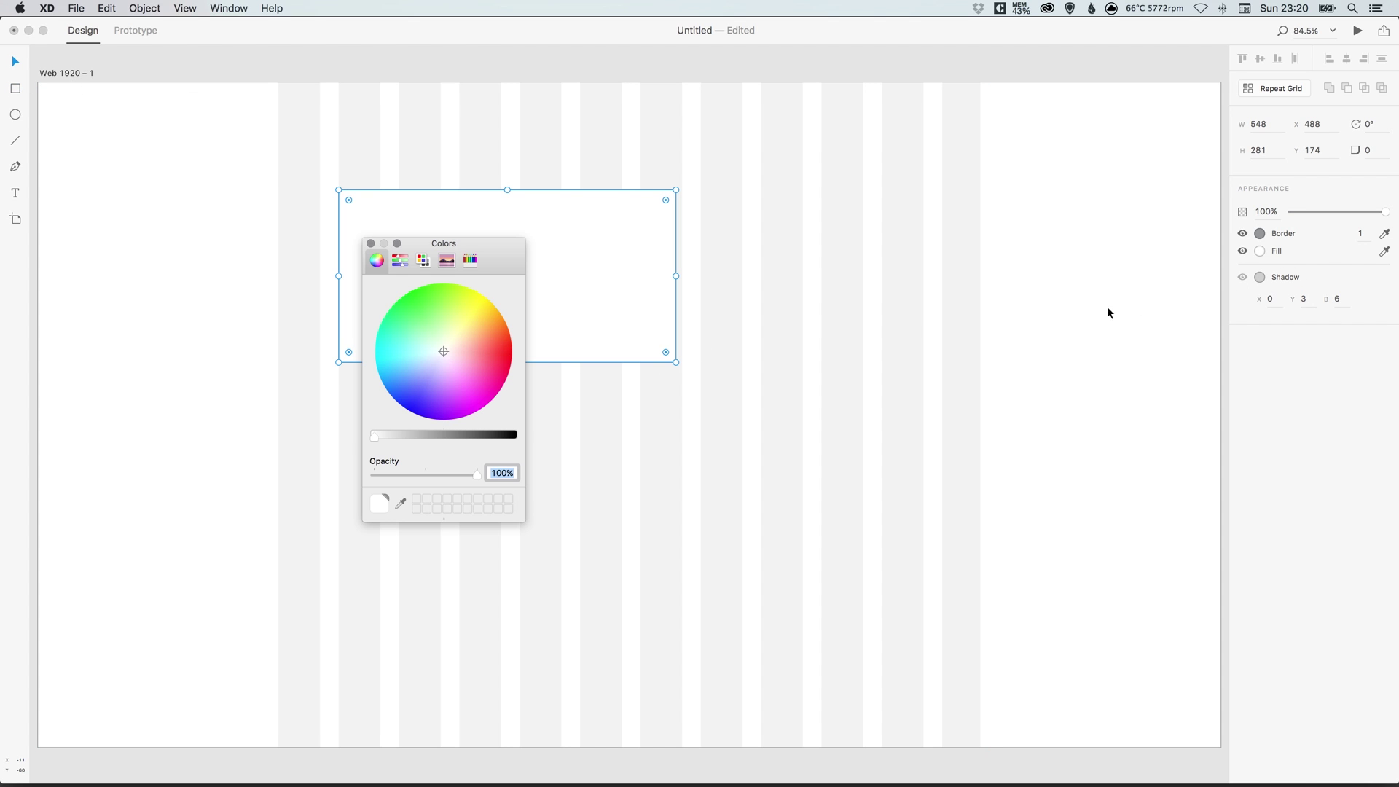
pyautogui.click(480, 352)
pyautogui.click(370, 244)
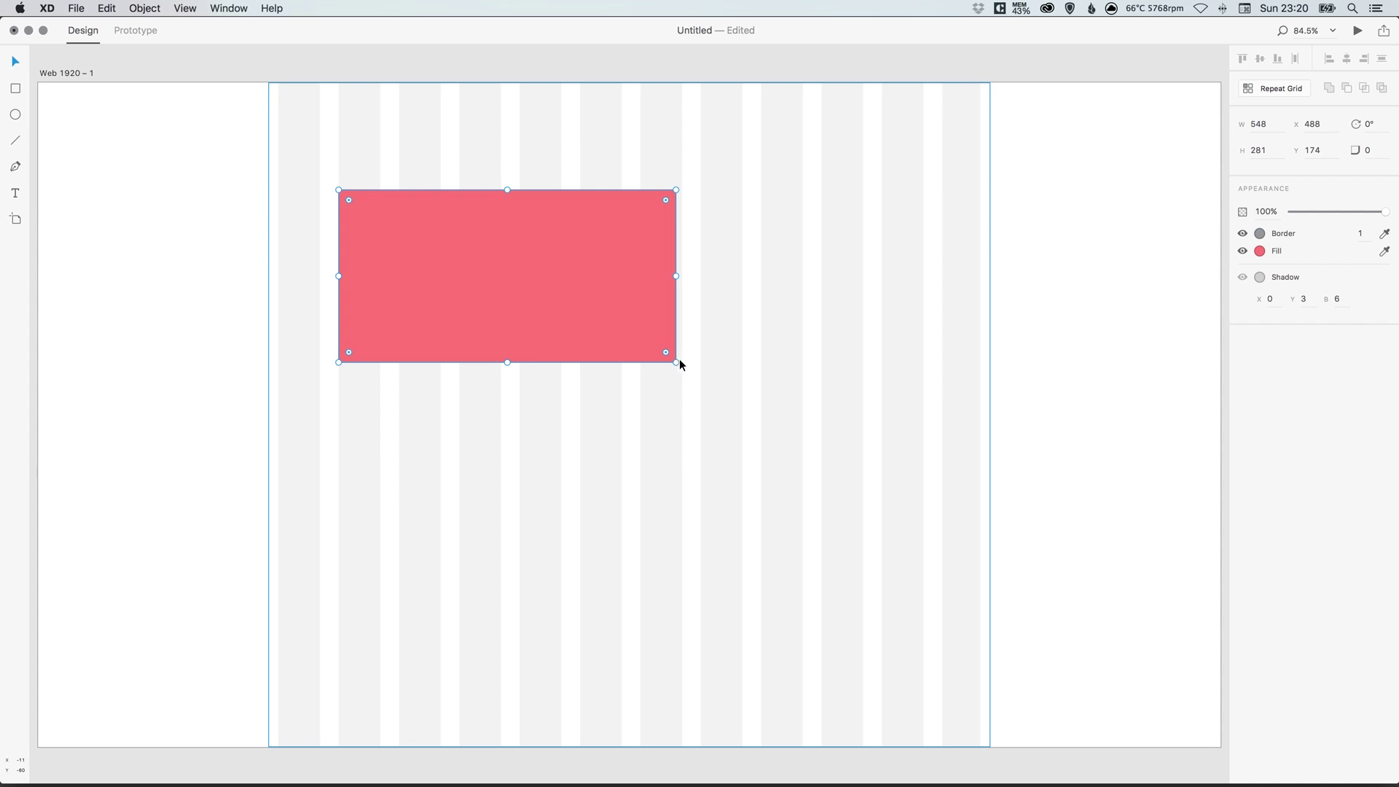
pyautogui.moveTo(678, 362); pyautogui.dragTo(700, 374)
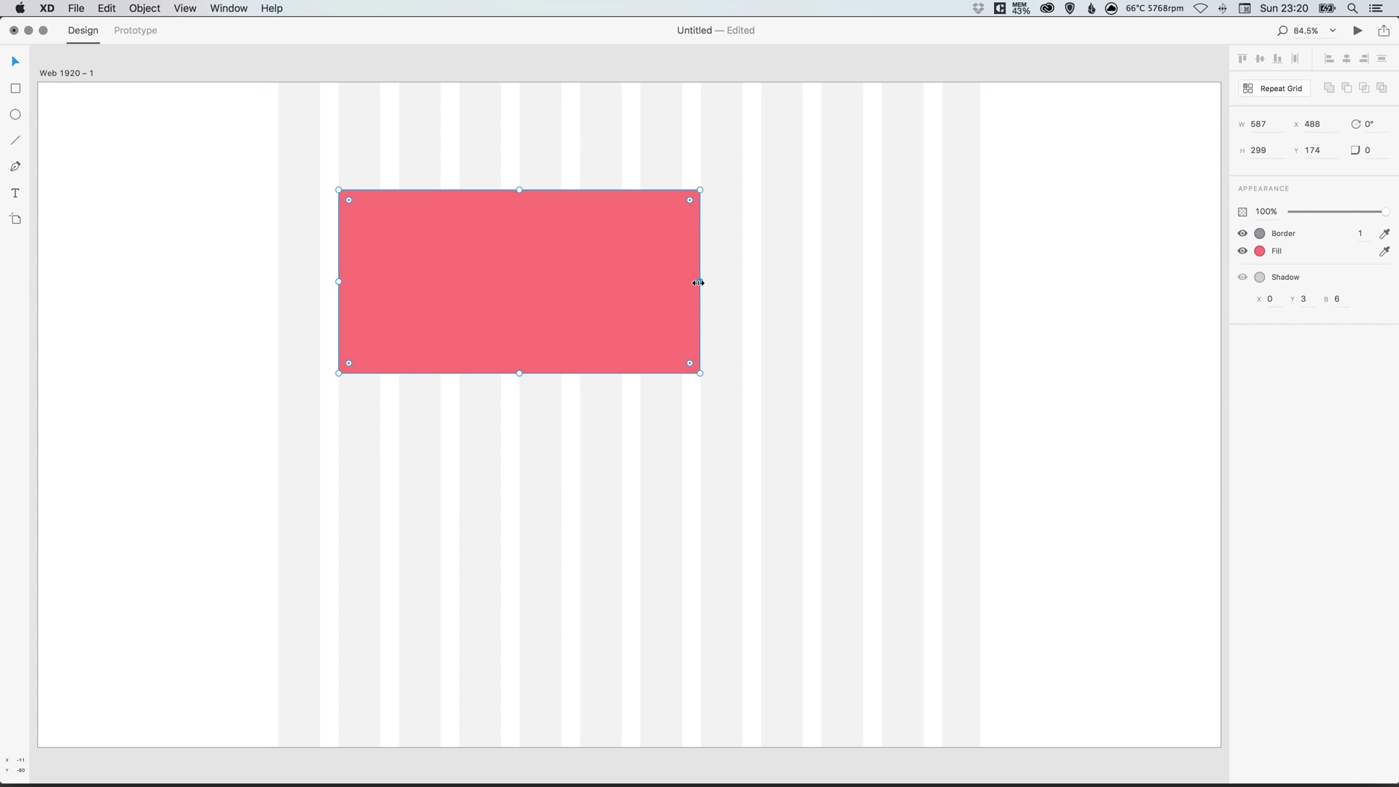
pyautogui.moveTo(598, 283); pyautogui.dragTo(667, 283)
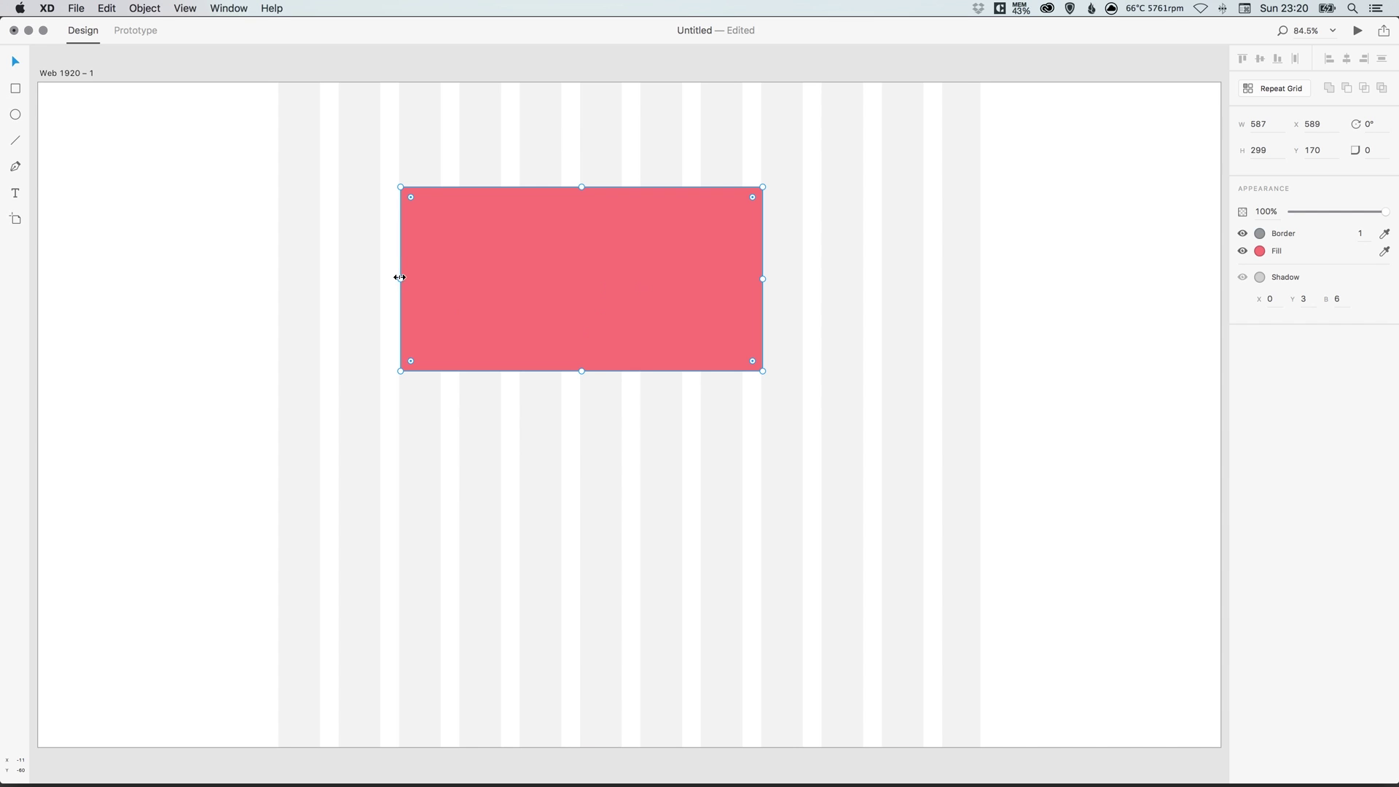
pyautogui.moveTo(400, 279); pyautogui.dragTo(378, 285)
pyautogui.press('BackSpace')
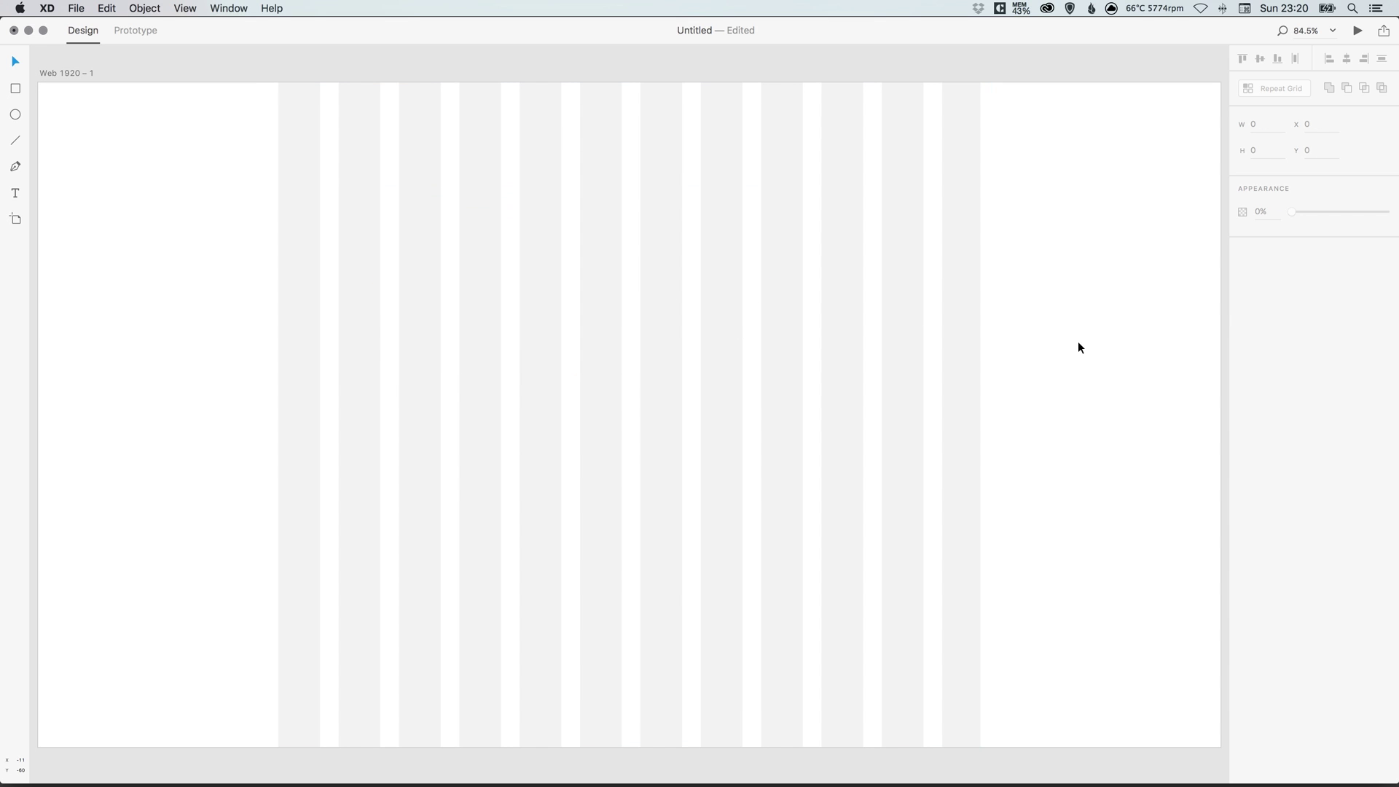